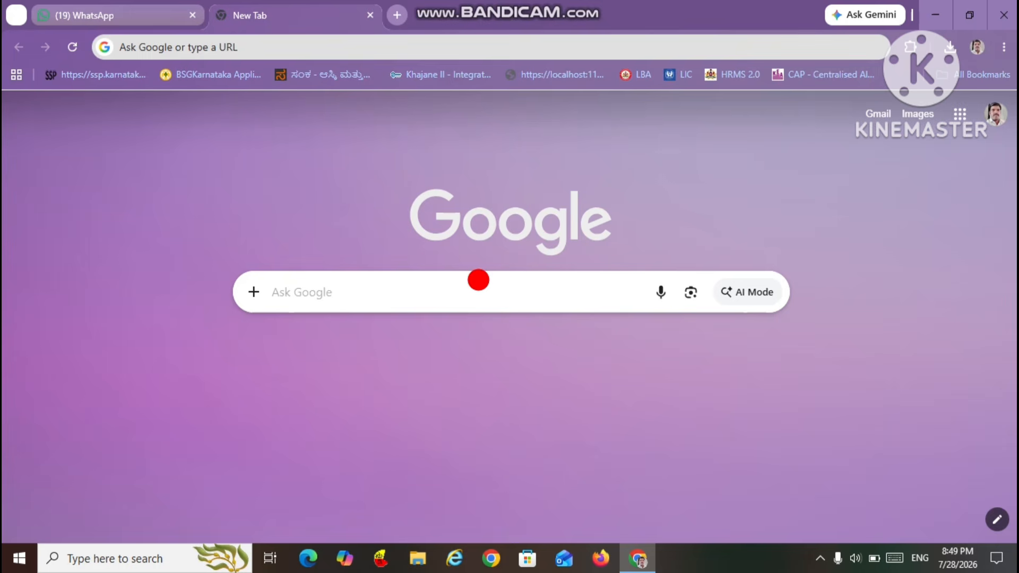
Step: Search Google for "samagra shikshana karnataka" and open the sdcedn.karnataka.gov.in result
{"action": "left_click", "coordinate": [478, 280]}
{"action": "left_click", "coordinate": [402, 332]}
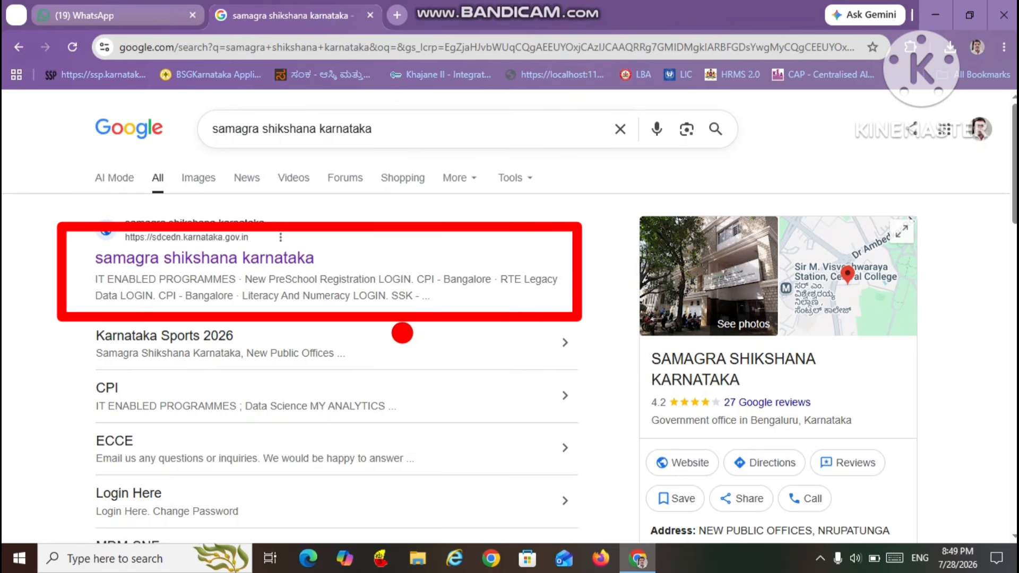
{"action": "left_click", "coordinate": [259, 260]}
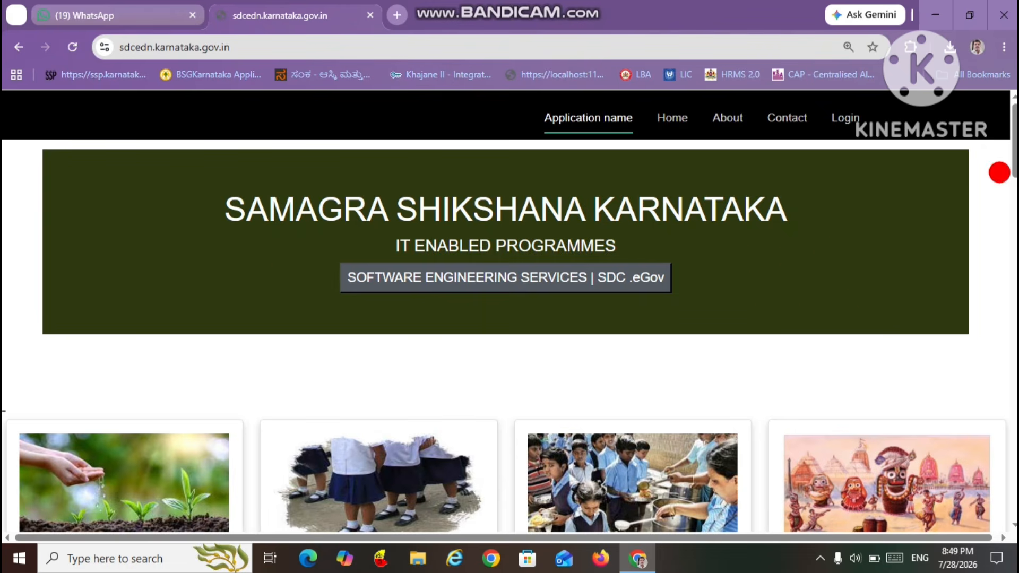
Step: Find the SPORTS programme of SSK - Bangalore on the Samagra Shikshana Karnataka page and open its login link
{"action": "scroll", "coordinate": [1013, 164], "scroll_direction": "down", "scroll_amount": 4}
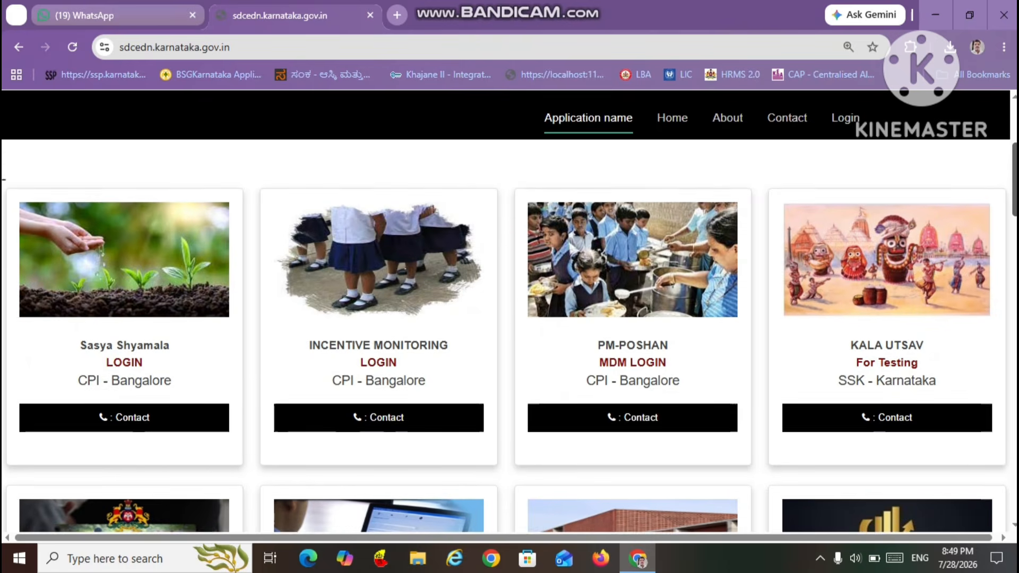
{"action": "scroll", "coordinate": [510, 338], "scroll_direction": "down", "scroll_amount": 3}
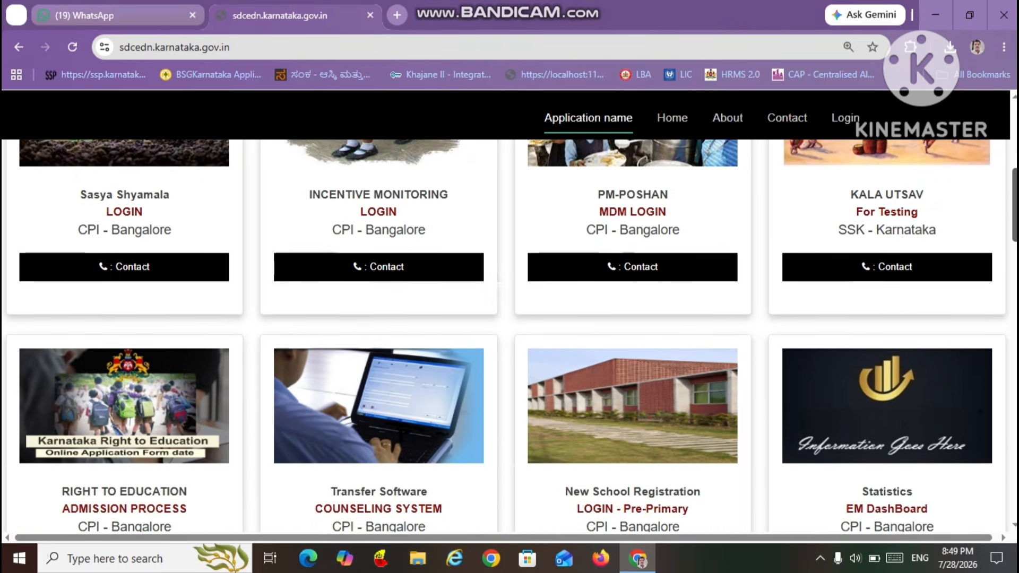
{"action": "left_click_drag", "start_coordinate": [1015, 231], "coordinate": [1013, 518]}
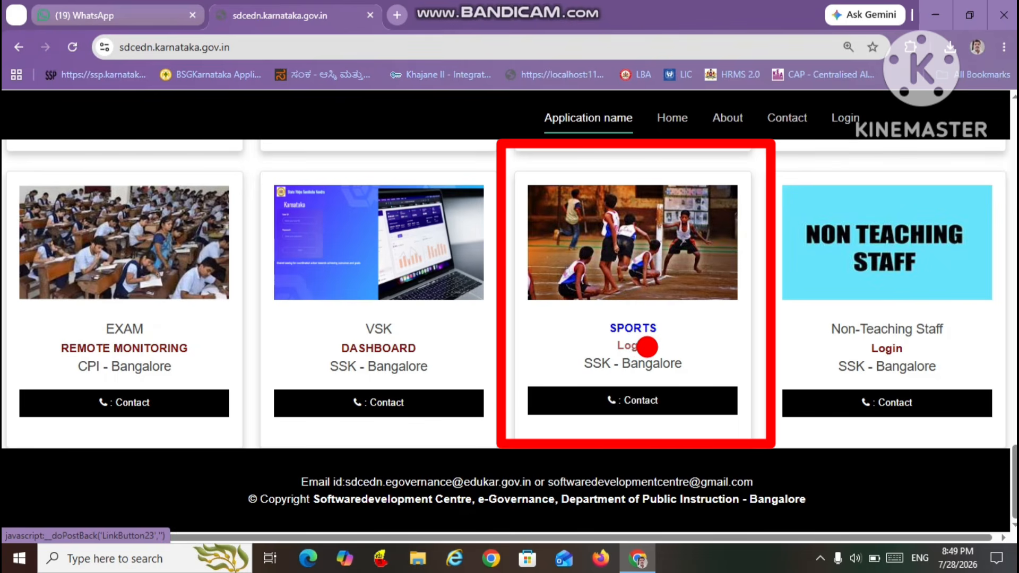
{"action": "left_click", "coordinate": [639, 345]}
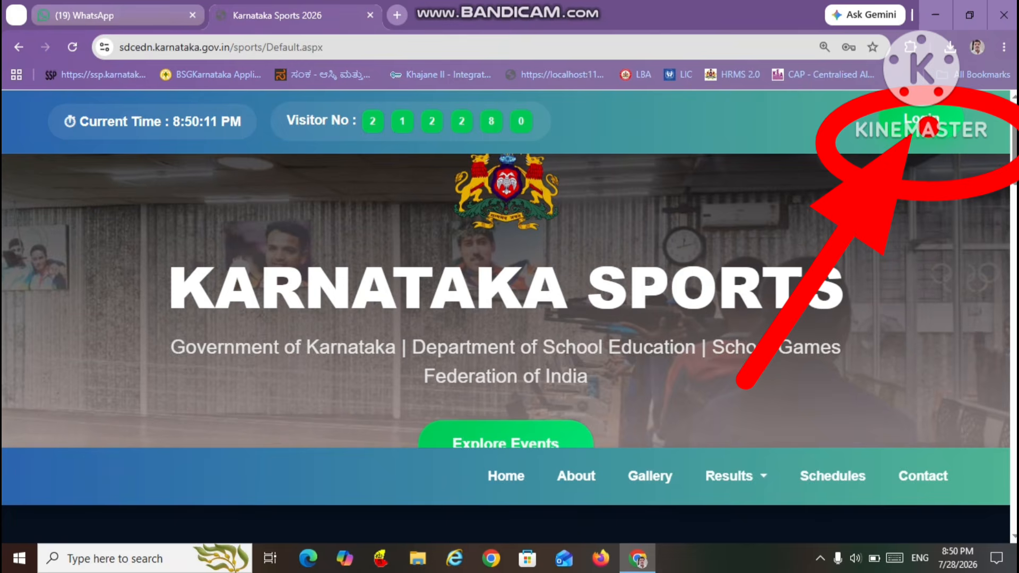
Step: Open the Karnataka Sports login form, enter the displayed captcha code and log in with the prefilled credentials
{"action": "left_click", "coordinate": [924, 121]}
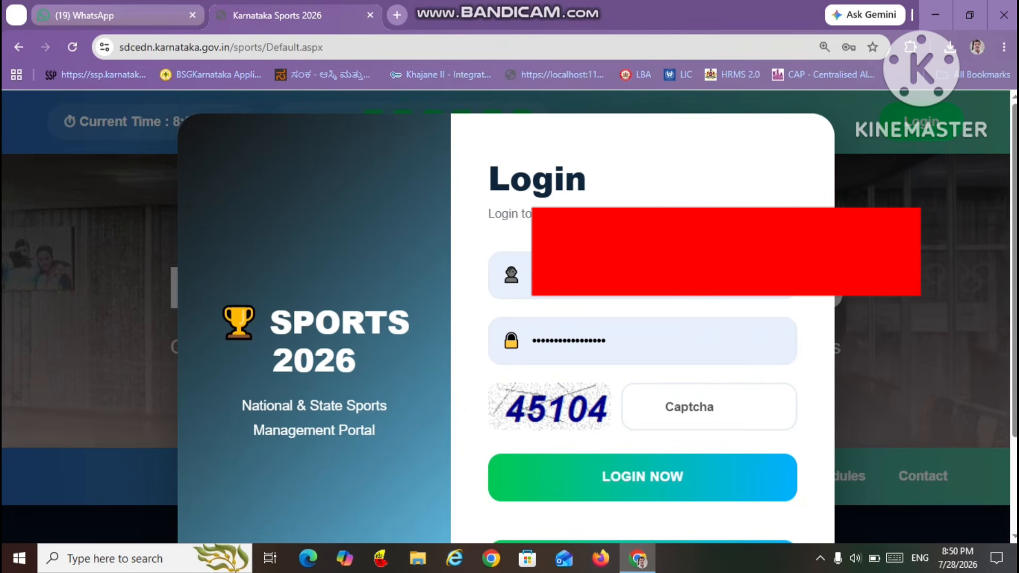
{"action": "left_click", "coordinate": [691, 407]}
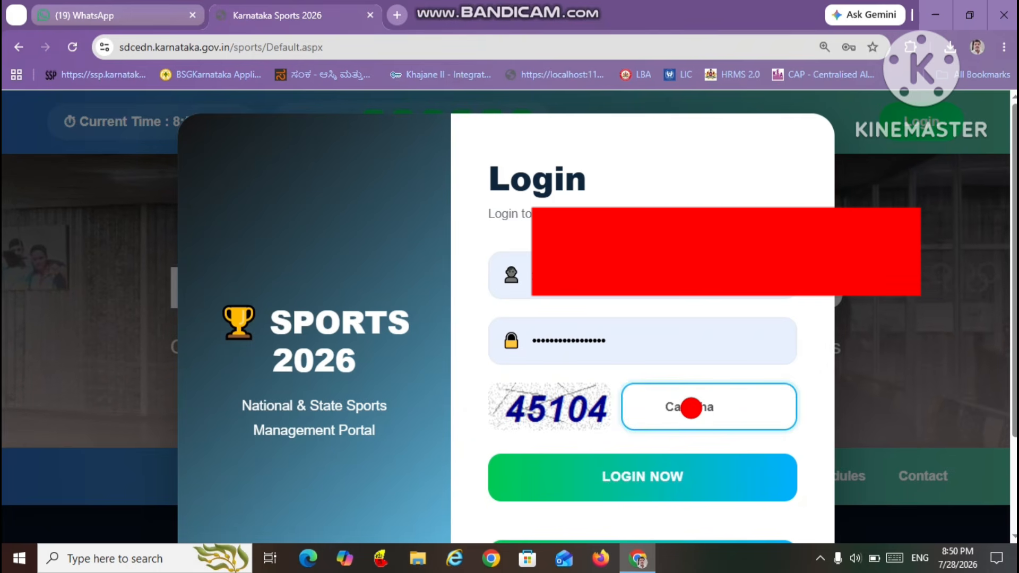
{"action": "type", "text": "45"}
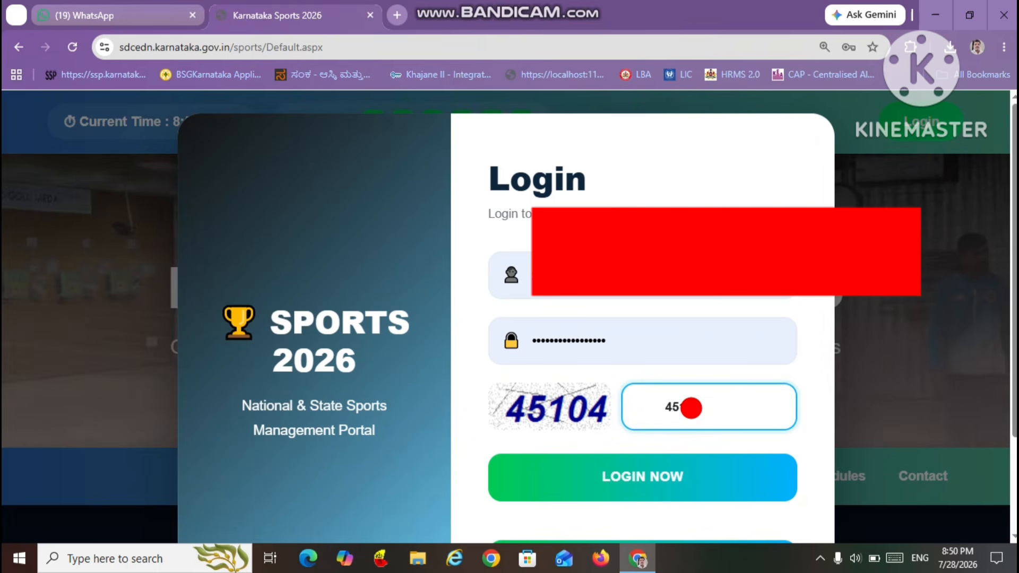
{"action": "type", "text": "104"}
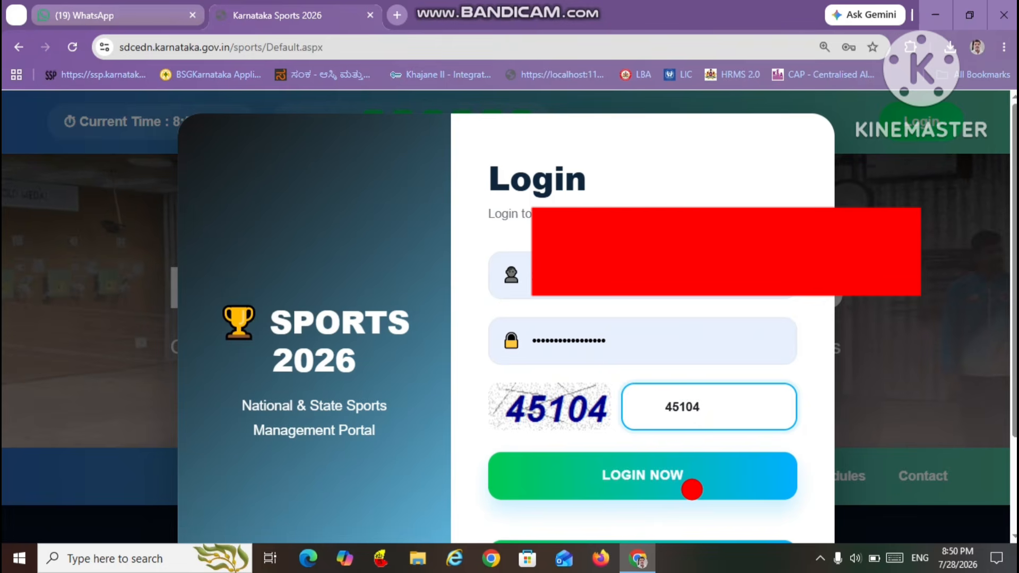
{"action": "left_click", "coordinate": [692, 489]}
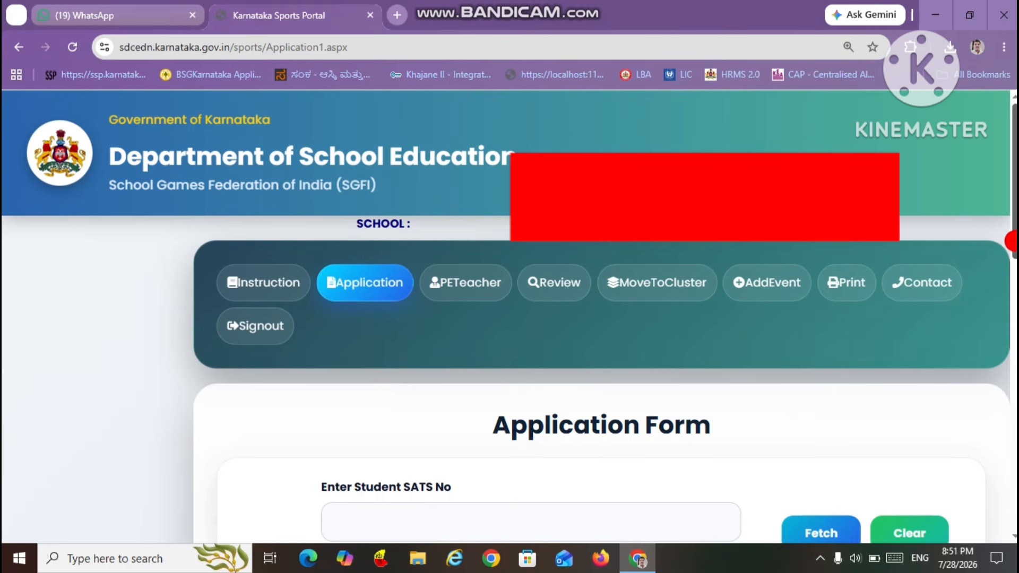
Step: Enter the student's SATS number in the Application Form and fetch the student's details
{"action": "left_click_drag", "start_coordinate": [1012, 241], "coordinate": [1012, 285]}
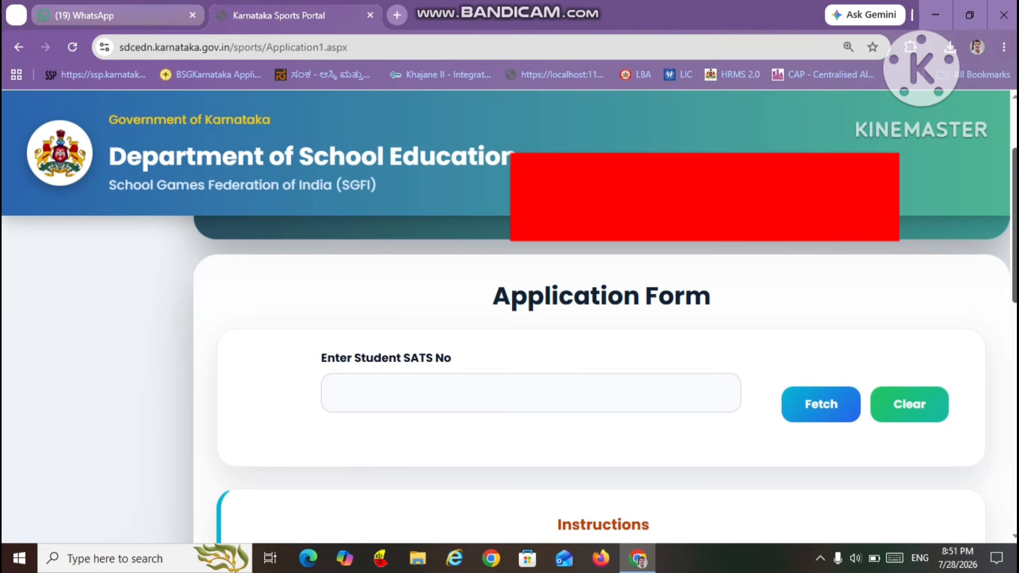
{"action": "left_click", "coordinate": [563, 398]}
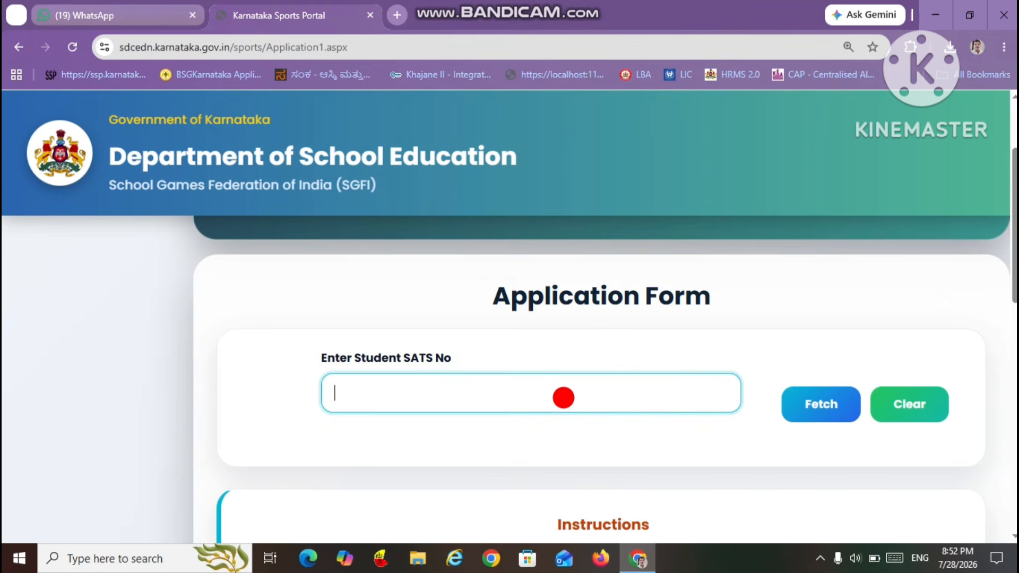
{"action": "scroll", "coordinate": [563, 397], "scroll_direction": "up", "scroll_amount": 4}
Step: Set the student's participation type to Individual and the category type to Athletics
{"action": "scroll", "coordinate": [563, 379], "scroll_direction": "down", "scroll_amount": 8}
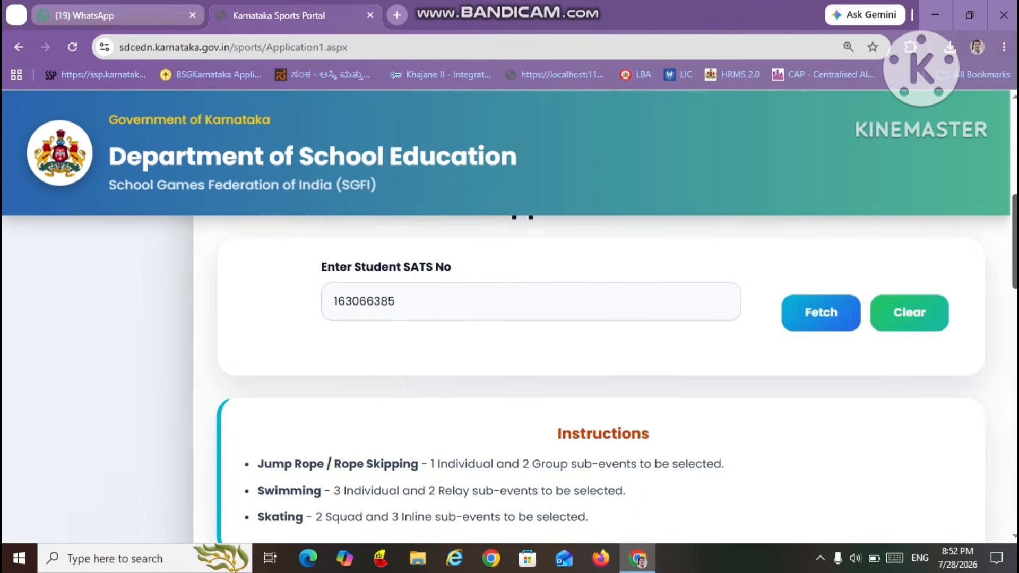
{"action": "scroll", "coordinate": [616, 379], "scroll_direction": "down", "scroll_amount": 1}
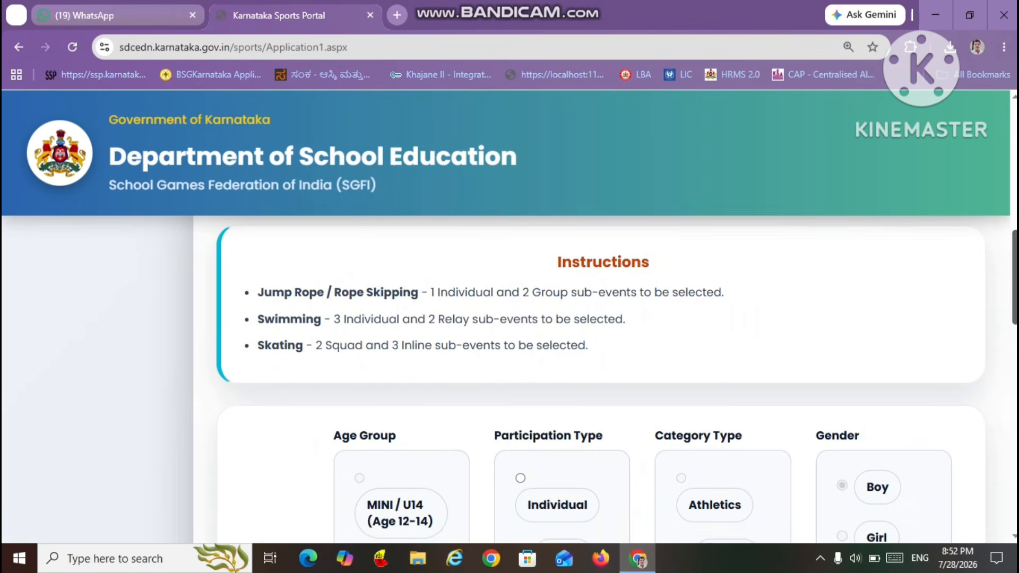
{"action": "scroll", "coordinate": [600, 380], "scroll_direction": "down", "scroll_amount": 1}
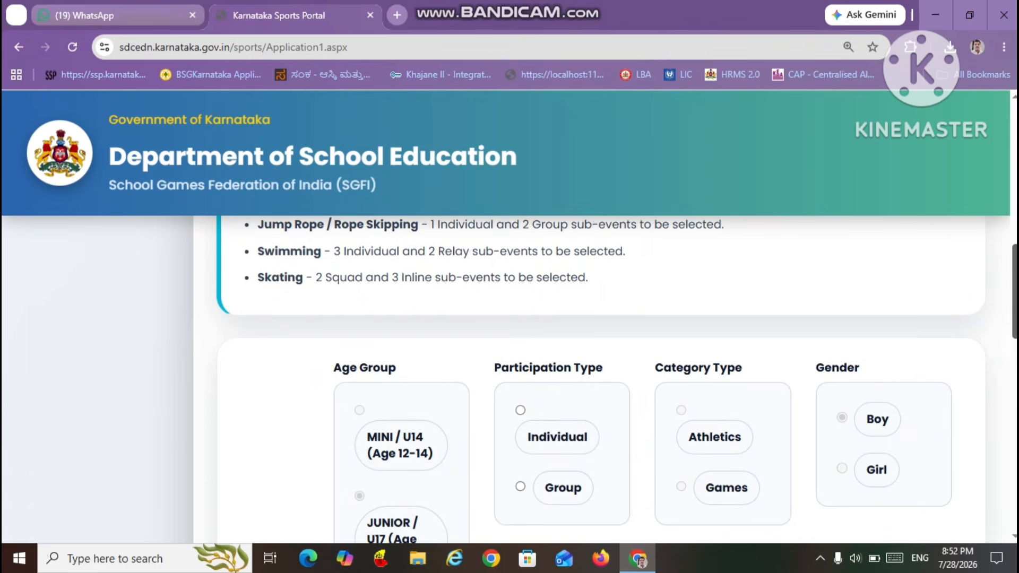
{"action": "scroll", "coordinate": [616, 380], "scroll_direction": "down", "scroll_amount": 2}
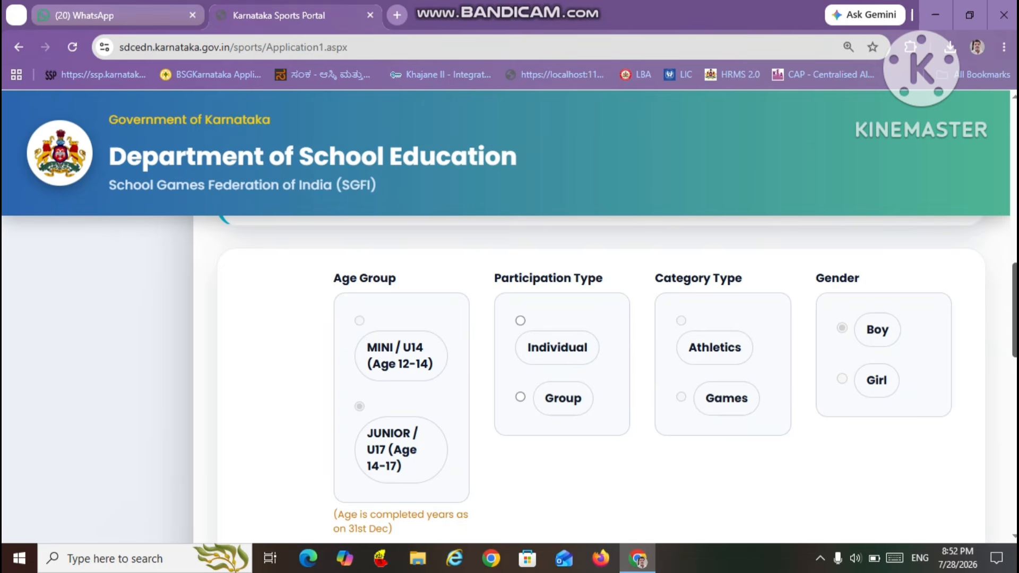
{"action": "left_click", "coordinate": [1016, 328]}
{"action": "left_click_drag", "start_coordinate": [1016, 329], "coordinate": [1015, 334]}
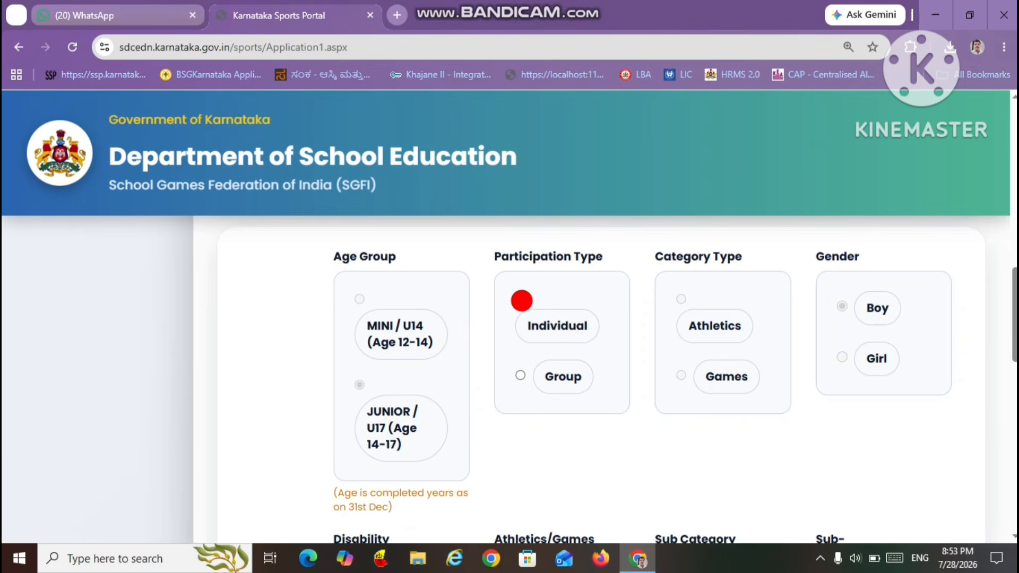
{"action": "left_click", "coordinate": [521, 300]}
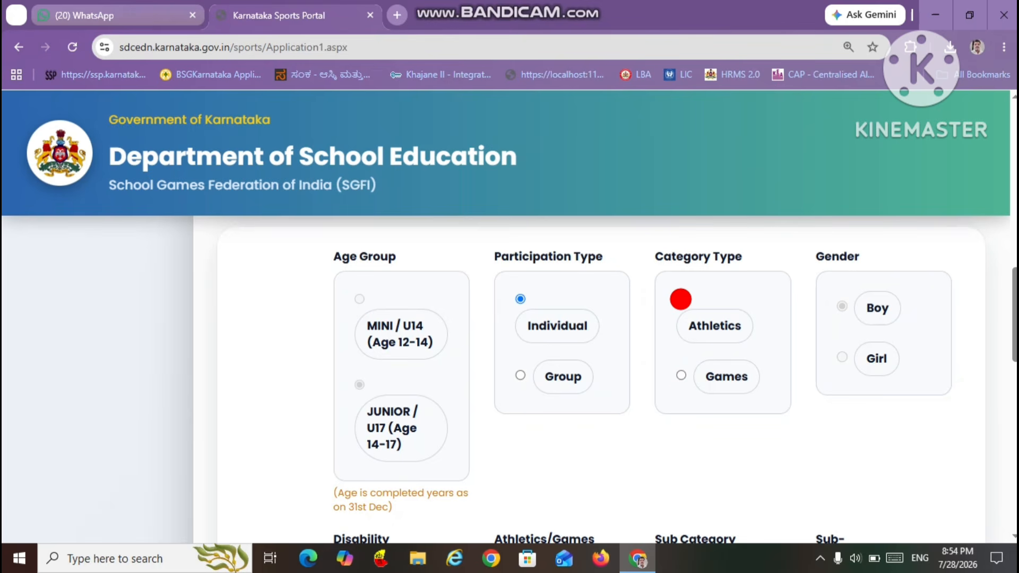
{"action": "left_click", "coordinate": [681, 299]}
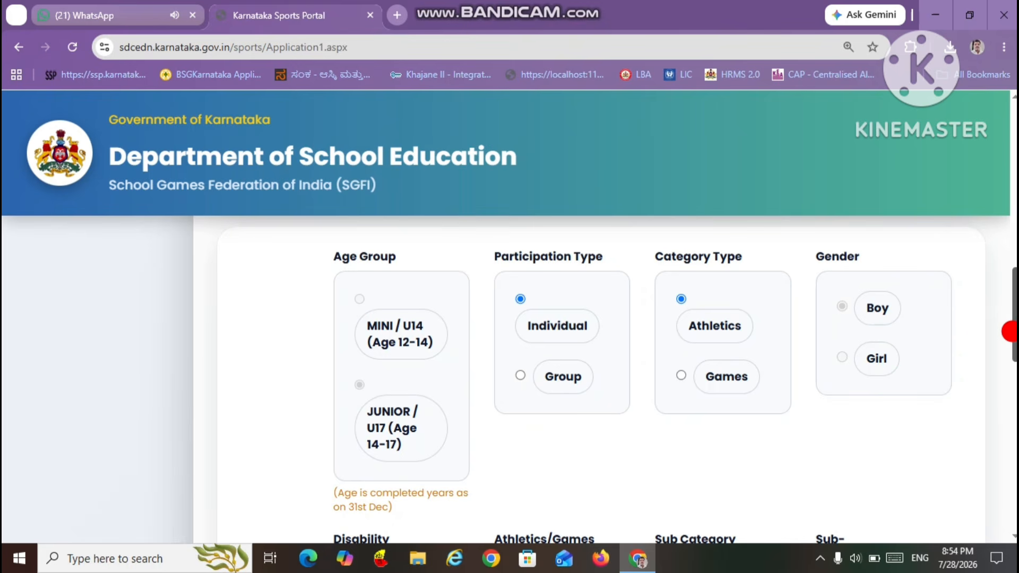
Step: Choose Discus throw as the student's Athletics/Games event
{"action": "left_click_drag", "start_coordinate": [1008, 332], "coordinate": [1011, 386]}
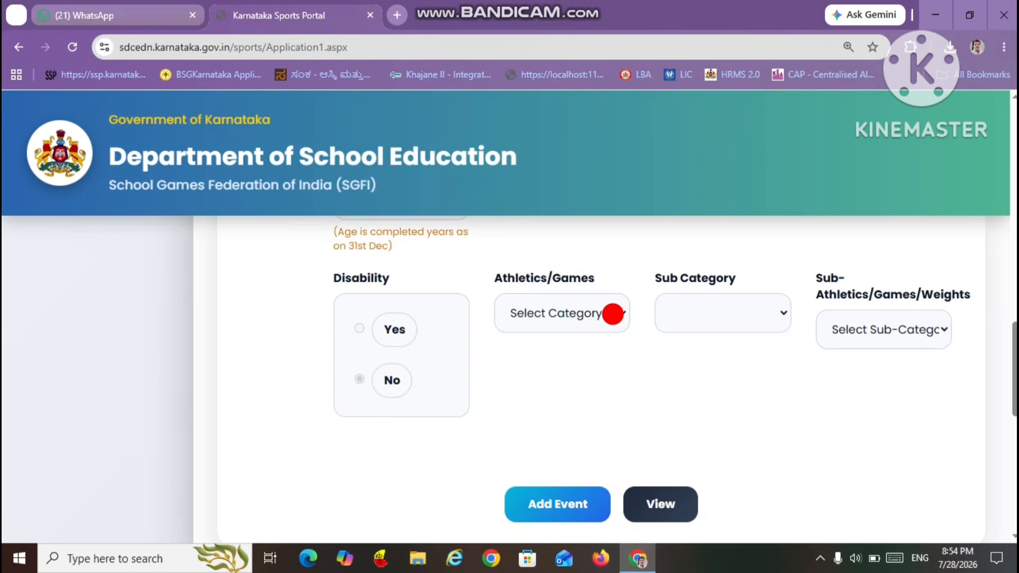
{"action": "left_click", "coordinate": [619, 312]}
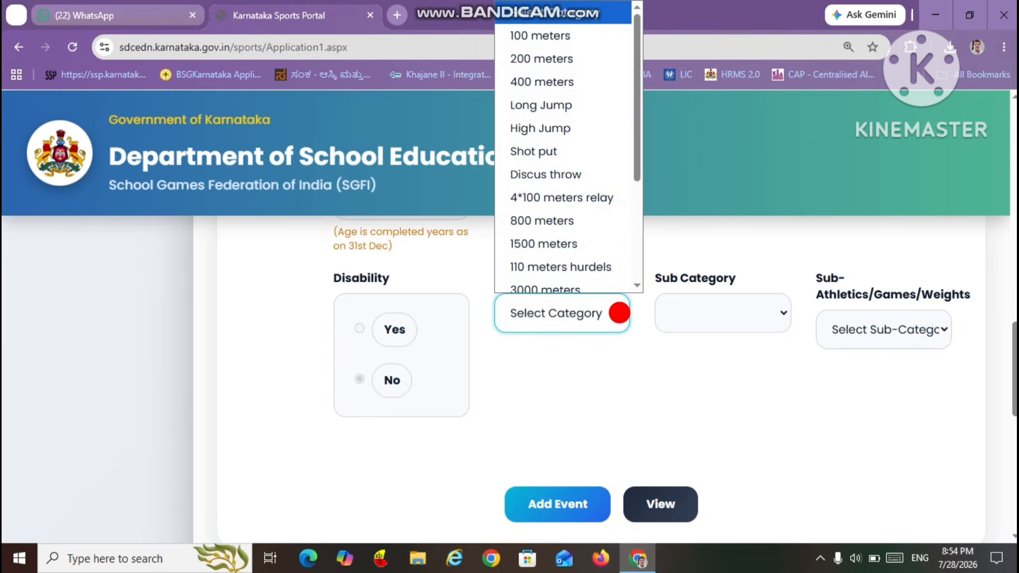
{"action": "left_click", "coordinate": [641, 393]}
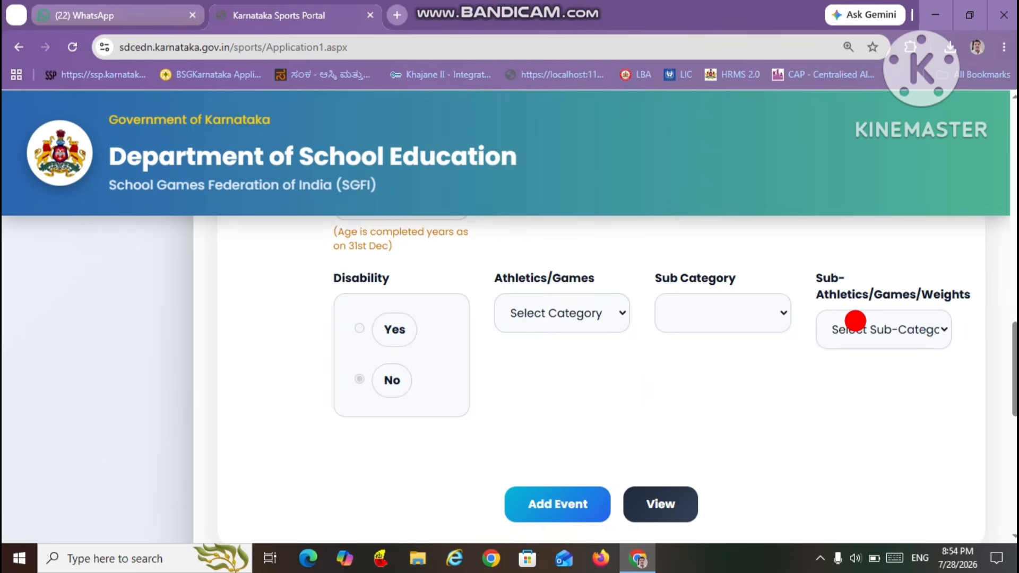
{"action": "left_click_drag", "start_coordinate": [1011, 350], "coordinate": [1011, 302]}
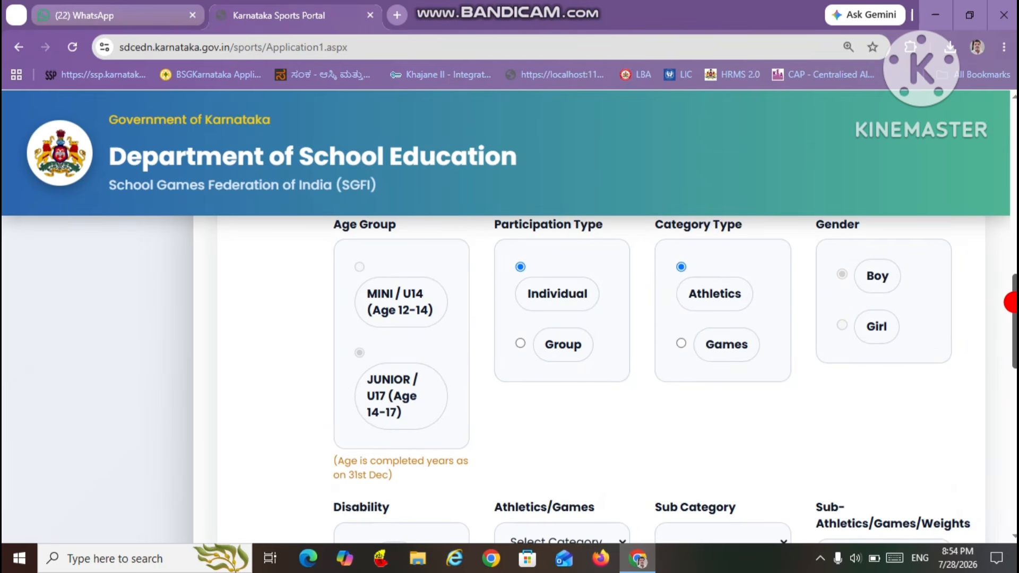
{"action": "left_click_drag", "start_coordinate": [1011, 302], "coordinate": [1011, 344]}
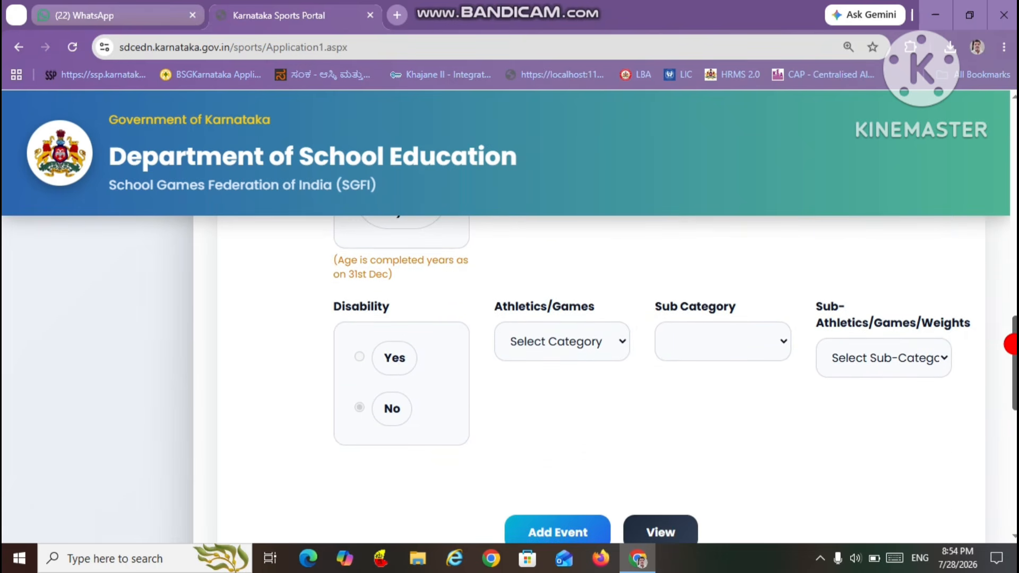
{"action": "left_click", "coordinate": [622, 337]}
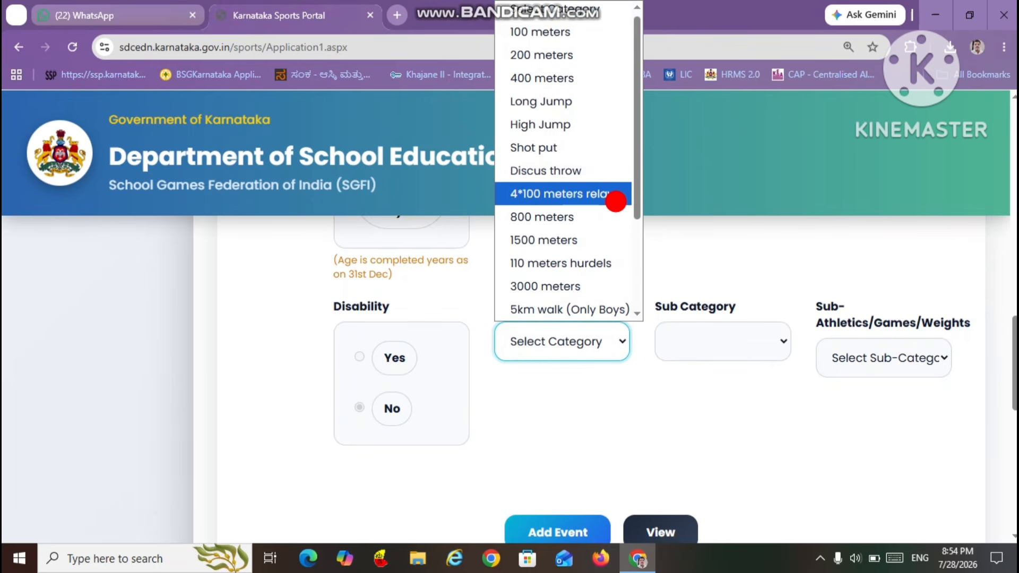
{"action": "left_click", "coordinate": [604, 169]}
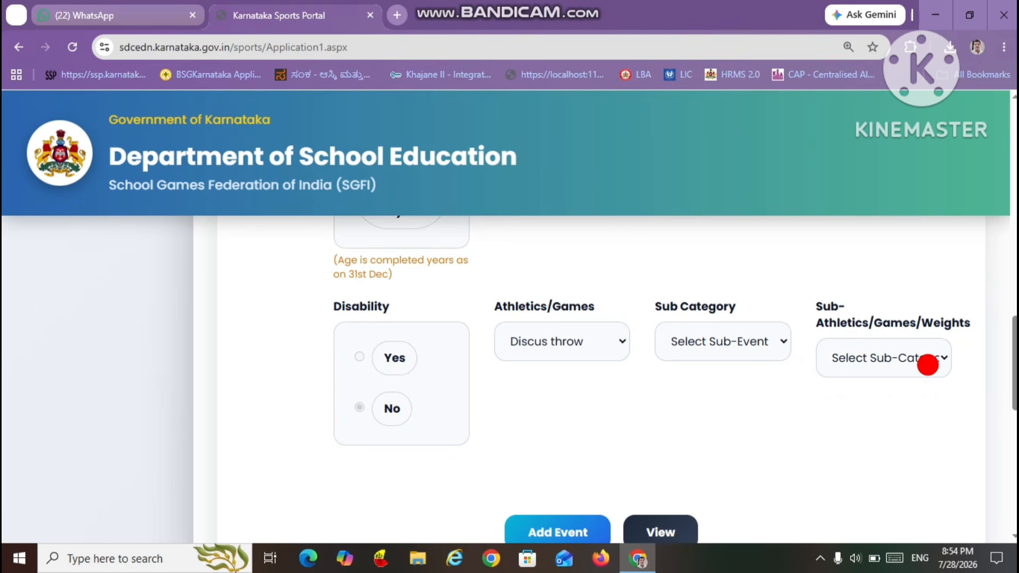
Step: Add the Discus throw event to the student's application, leaving both sub-category fields unselected
{"action": "left_click", "coordinate": [943, 360]}
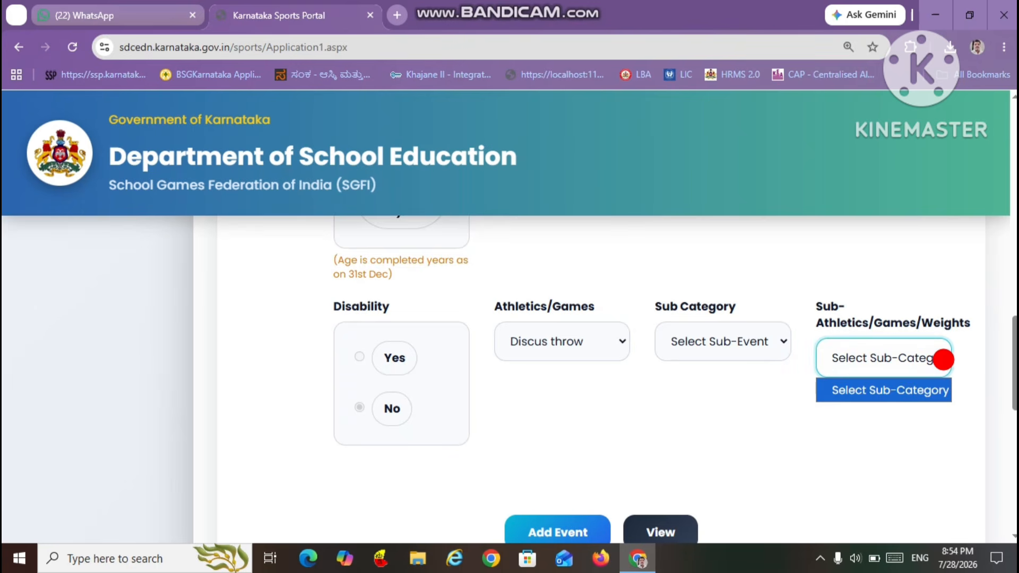
{"action": "left_click", "coordinate": [909, 422]}
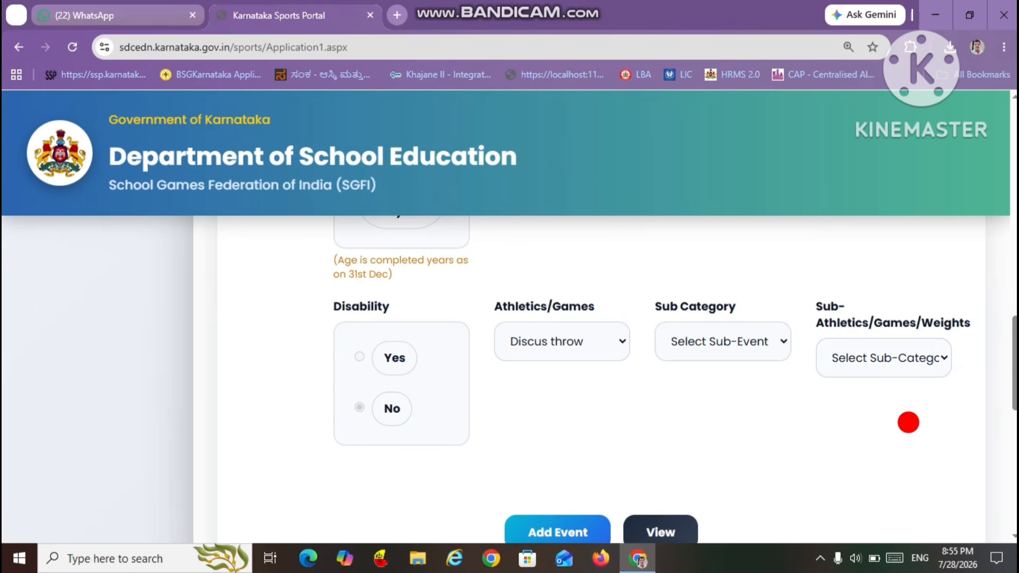
{"action": "left_click_drag", "start_coordinate": [1008, 382], "coordinate": [1008, 402]}
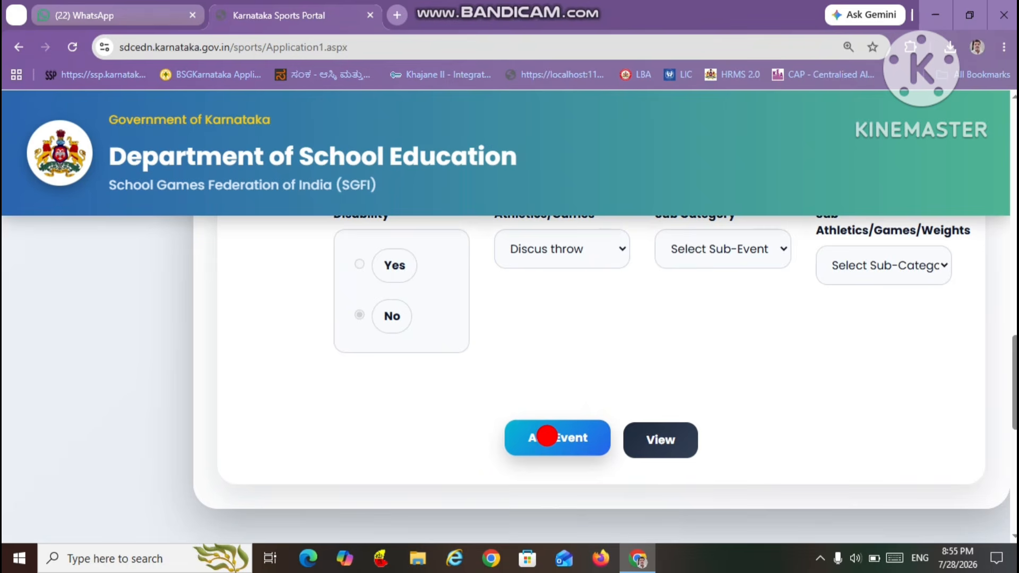
{"action": "left_click", "coordinate": [547, 437]}
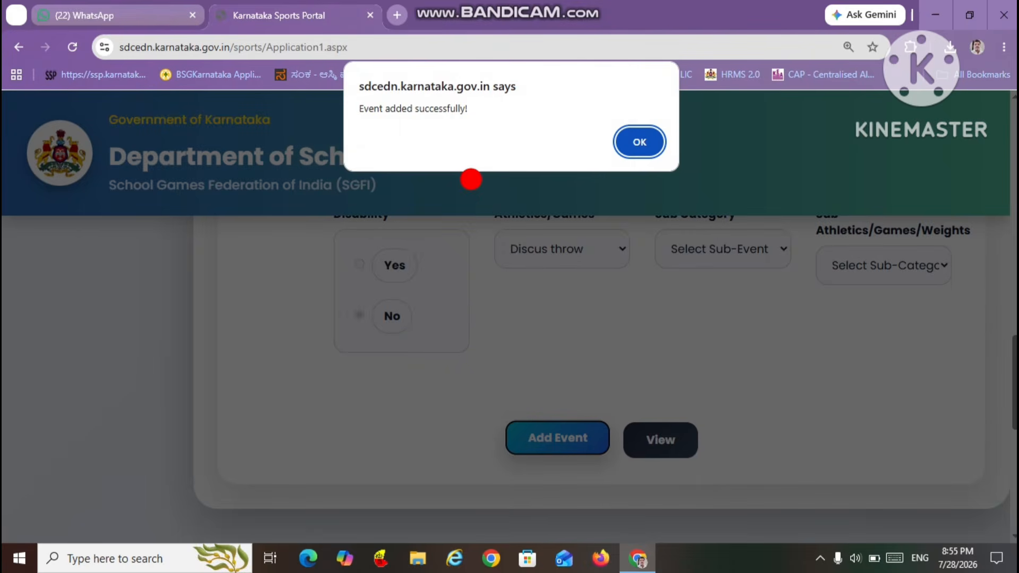
{"action": "left_click", "coordinate": [635, 143]}
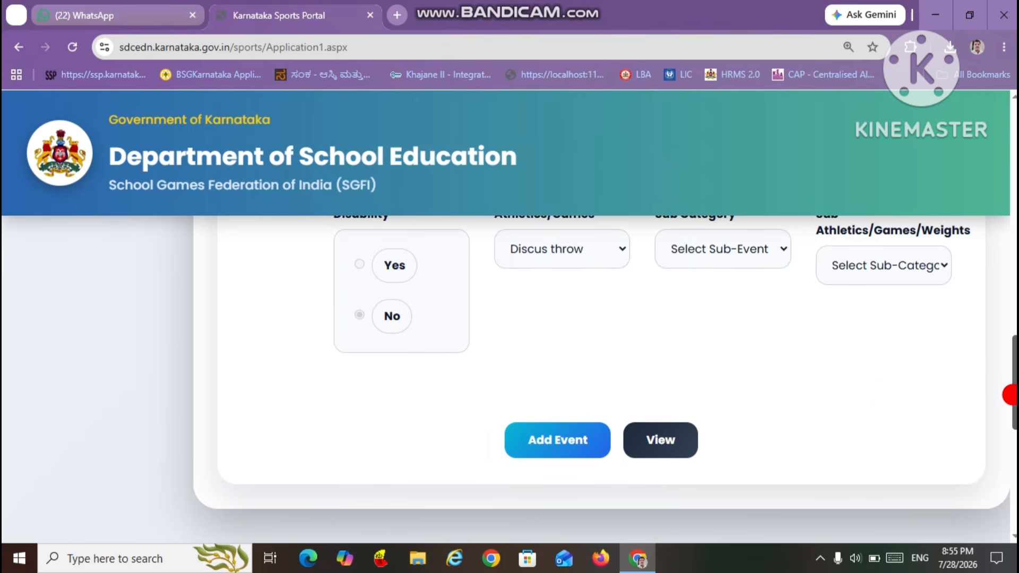
Step: Change the participation type to Group and the category type to Games for another event
{"action": "left_click_drag", "start_coordinate": [1008, 396], "coordinate": [1009, 328]}
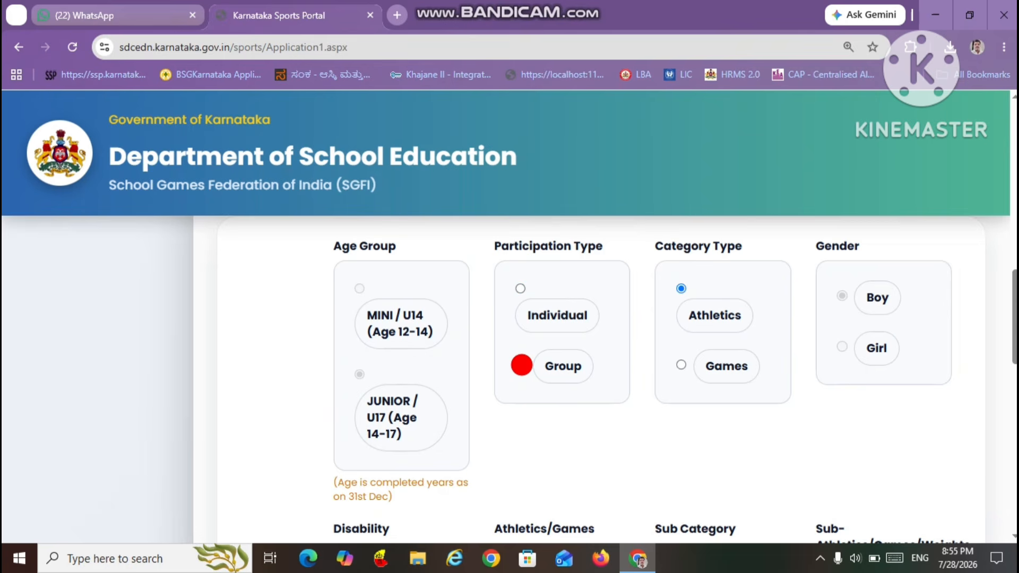
{"action": "left_click", "coordinate": [521, 365]}
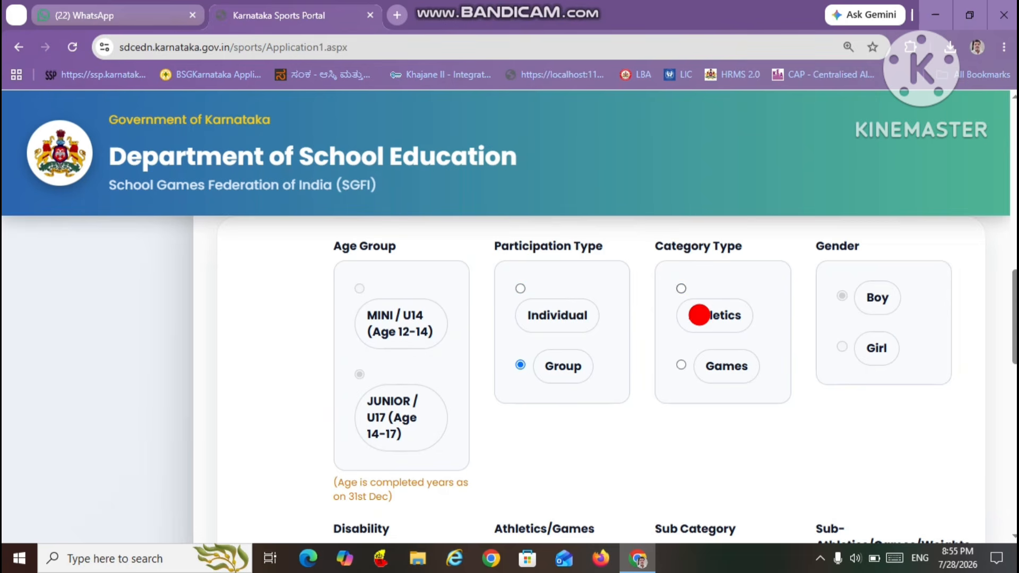
{"action": "left_click", "coordinate": [680, 367]}
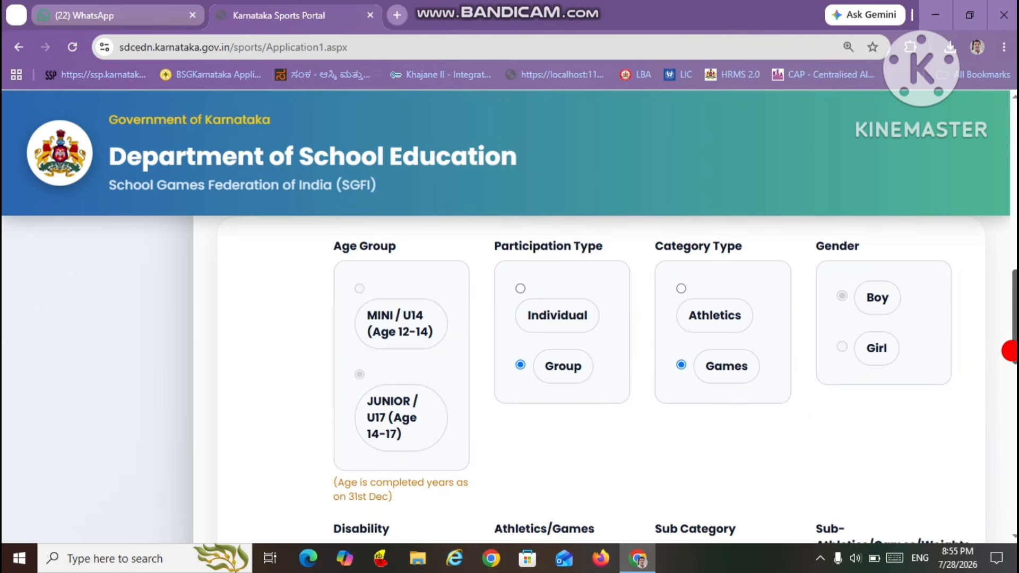
Step: Choose Kabbadi as the student's Athletics/Games entry for the group games event
{"action": "left_click_drag", "start_coordinate": [1009, 351], "coordinate": [1009, 401]}
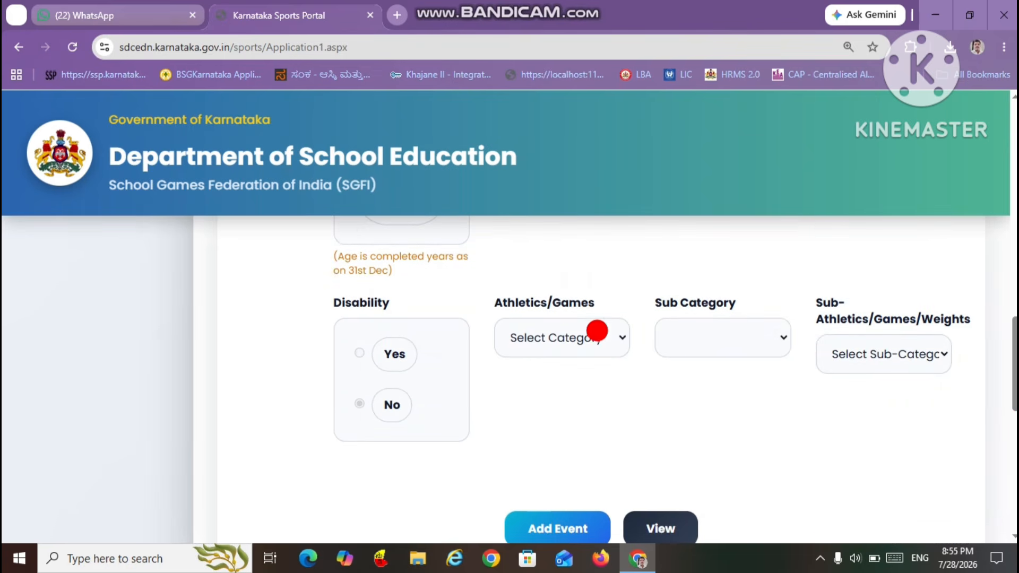
{"action": "left_click", "coordinate": [622, 338]}
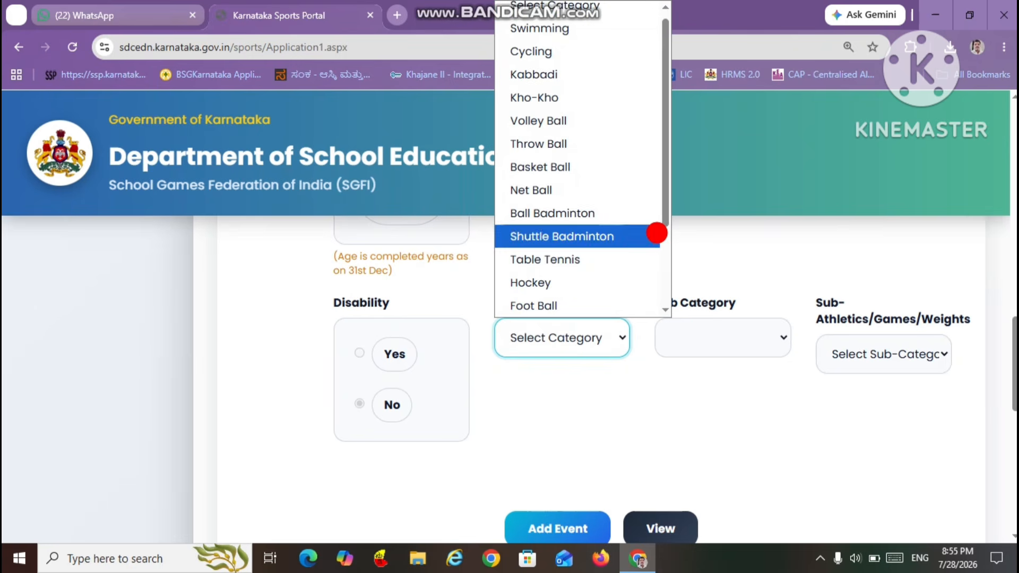
{"action": "left_click_drag", "start_coordinate": [663, 214], "coordinate": [660, 173]}
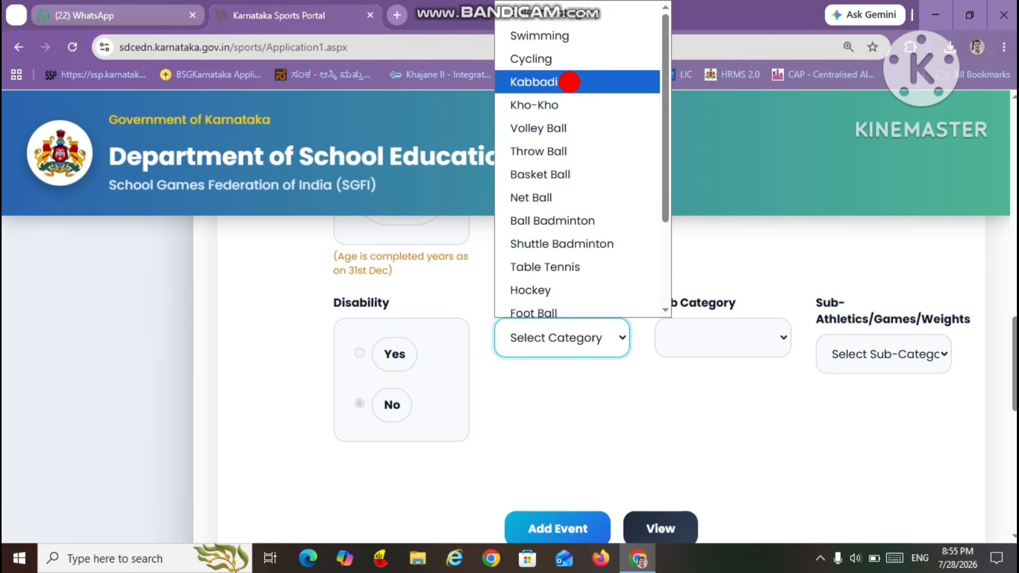
{"action": "left_click", "coordinate": [569, 81]}
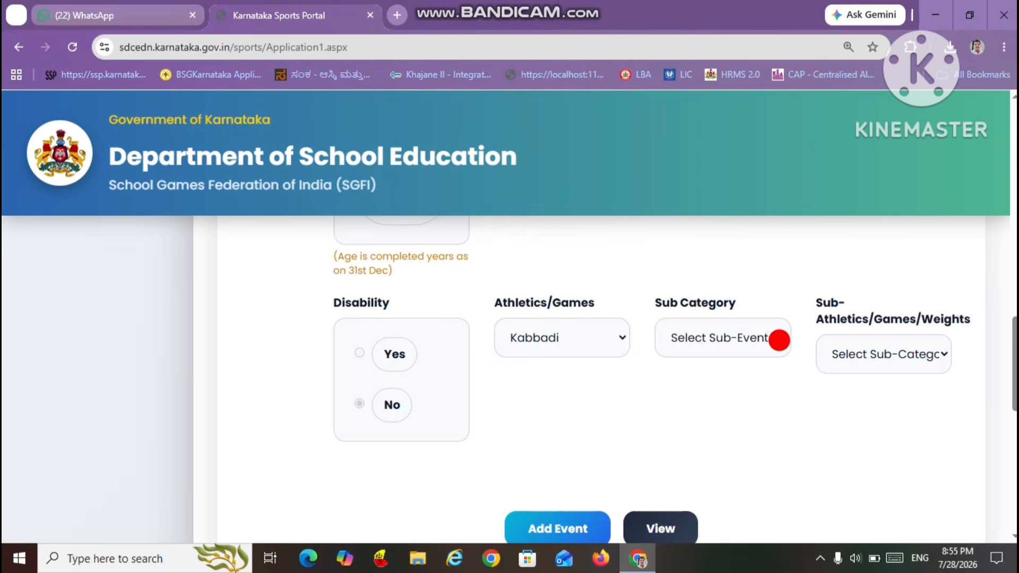
Step: Set the sub category to 12*8mtrs court dimension - Below 55 kg, then add the Kabbadi event with the weights field unselected
{"action": "left_click", "coordinate": [780, 340]}
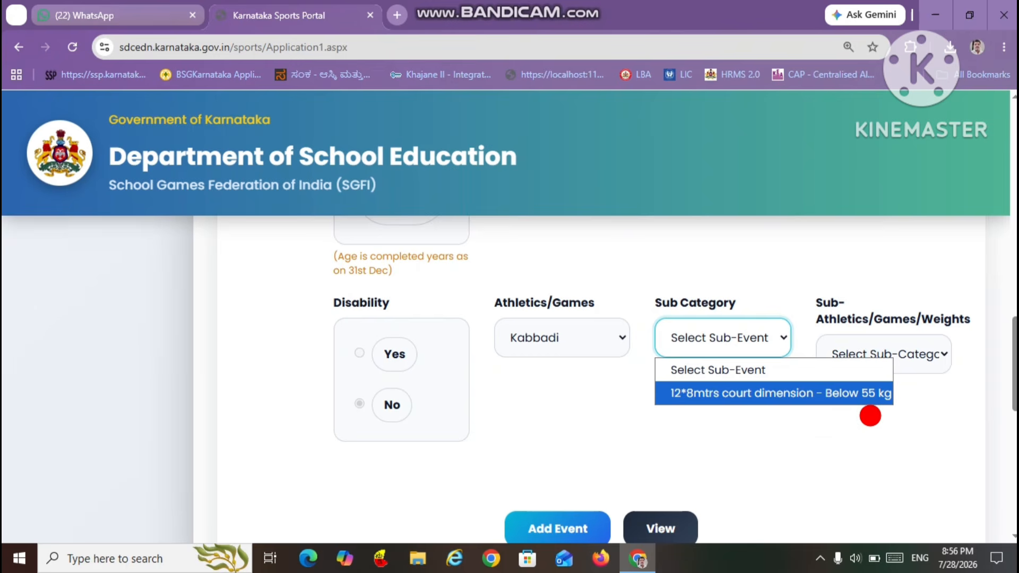
{"action": "left_click", "coordinate": [809, 395]}
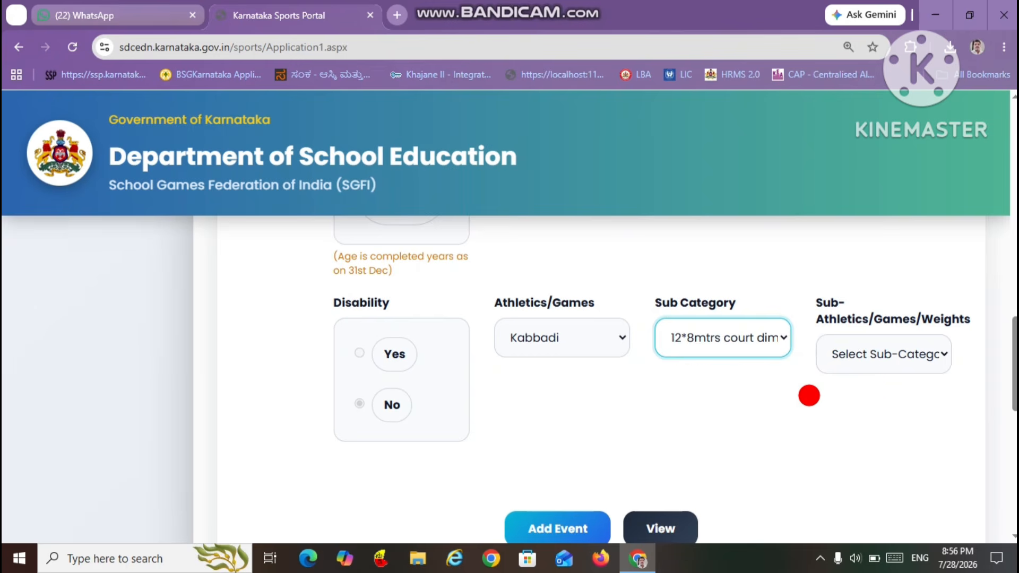
{"action": "left_click", "coordinate": [943, 355]}
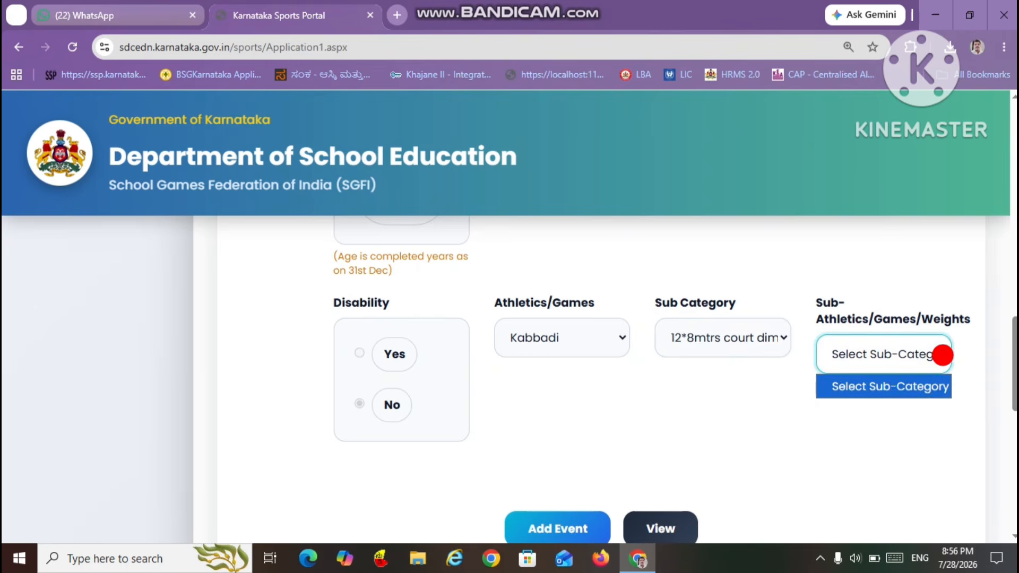
{"action": "left_click", "coordinate": [846, 441]}
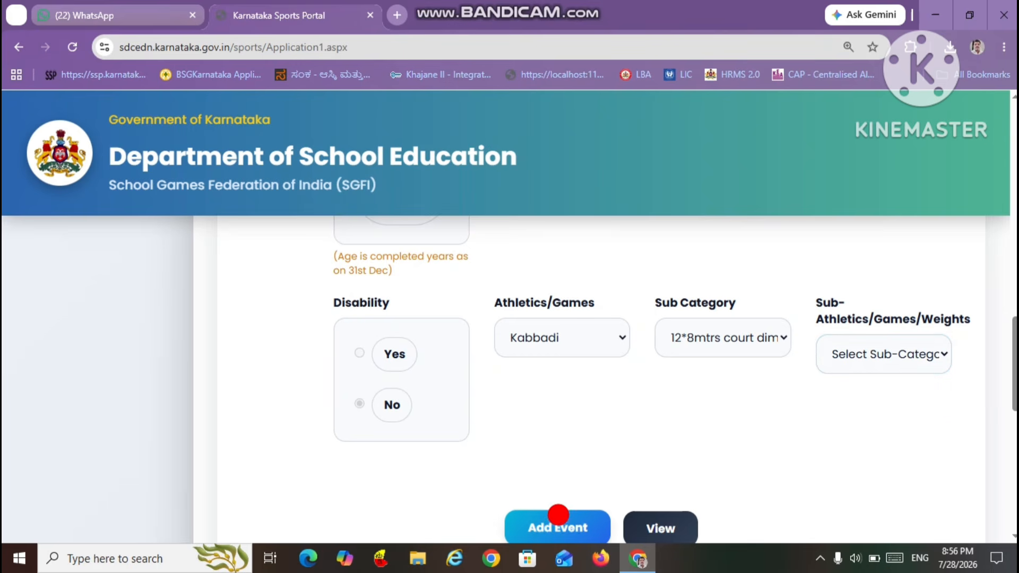
{"action": "left_click", "coordinate": [558, 514]}
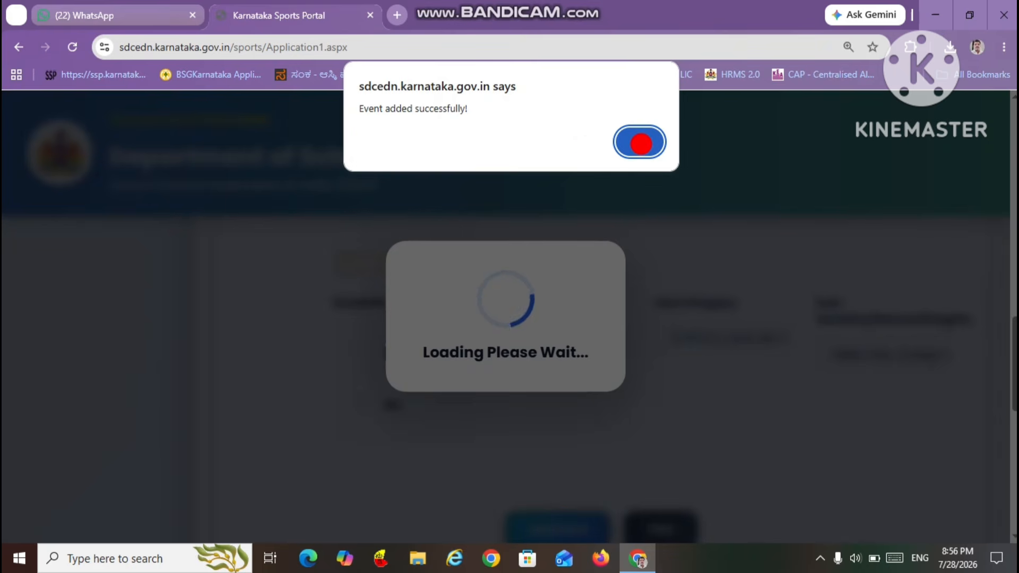
{"action": "left_click", "coordinate": [641, 144]}
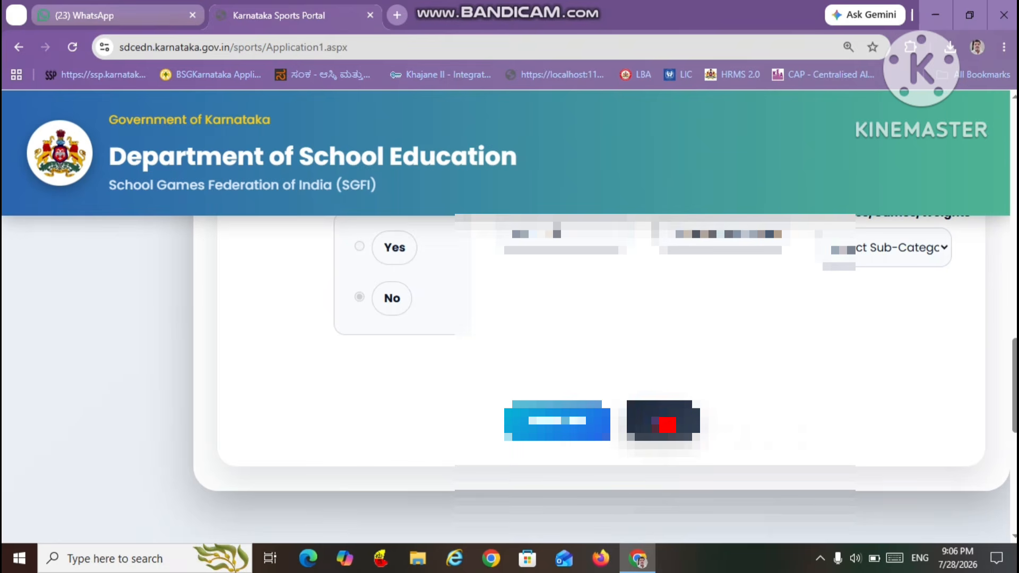
Step: Open the participant details form and review its prefilled personal, institution and class fields
{"action": "left_click", "coordinate": [668, 424]}
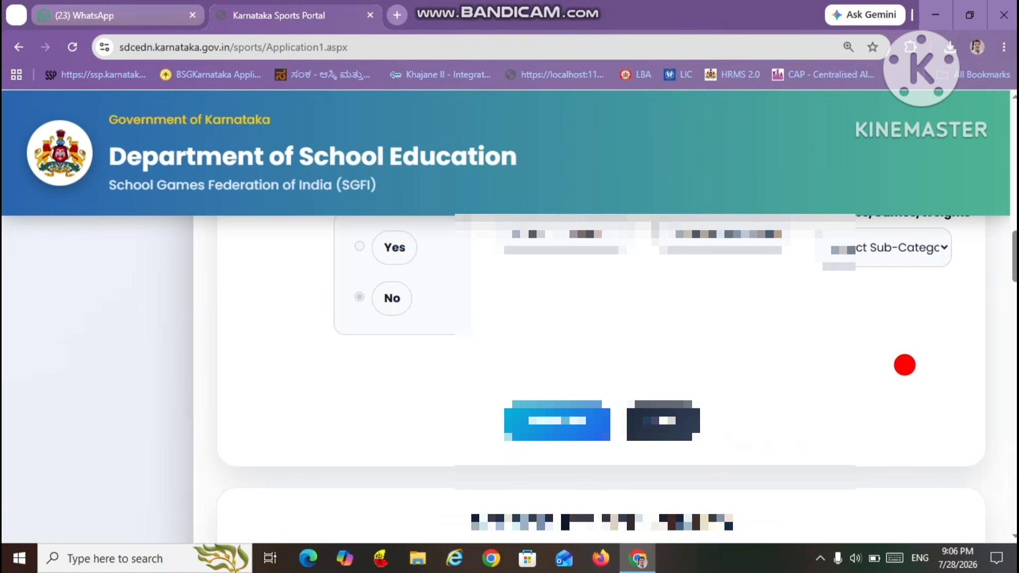
{"action": "scroll", "coordinate": [1013, 288], "scroll_direction": "down", "scroll_amount": 3}
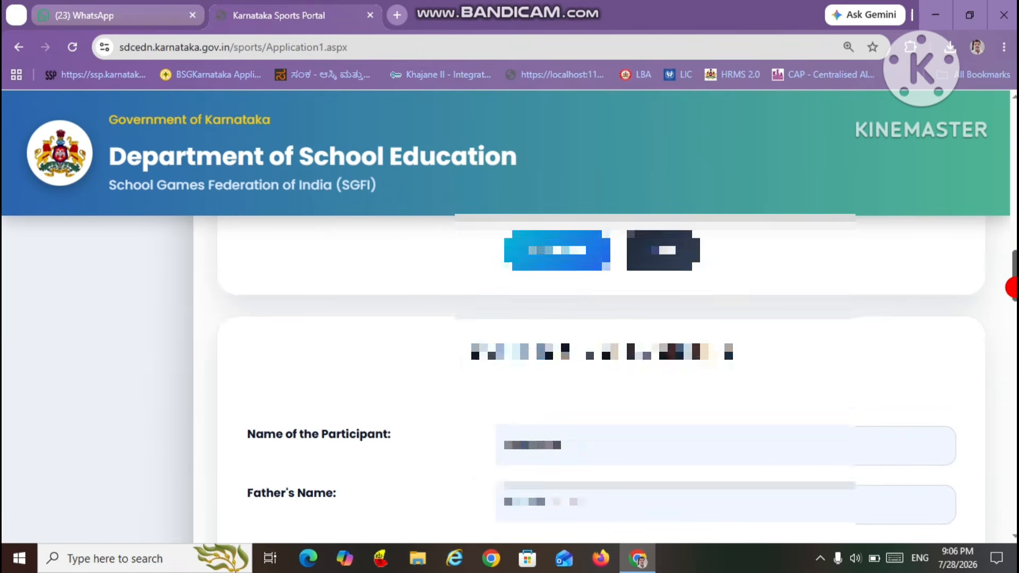
{"action": "scroll", "coordinate": [1013, 287], "scroll_direction": "down", "scroll_amount": 2}
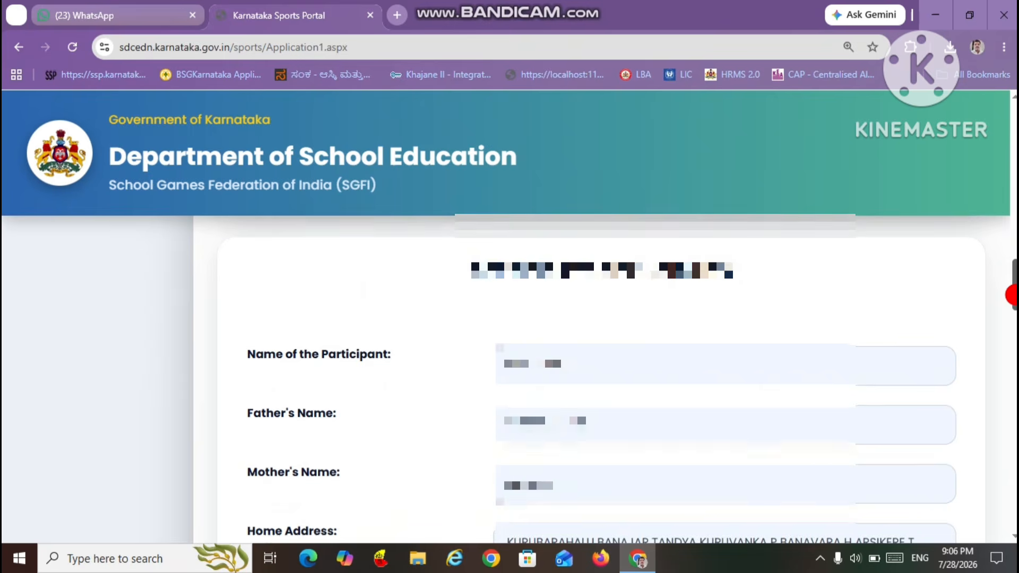
{"action": "left_click_drag", "start_coordinate": [1013, 295], "coordinate": [1016, 337]}
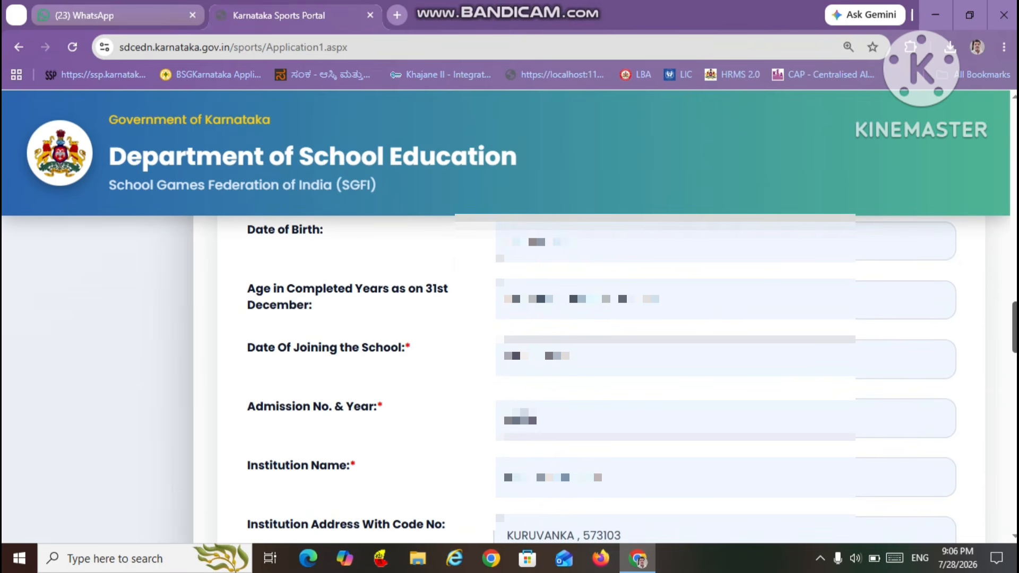
{"action": "left_click_drag", "start_coordinate": [1016, 337], "coordinate": [1017, 372]}
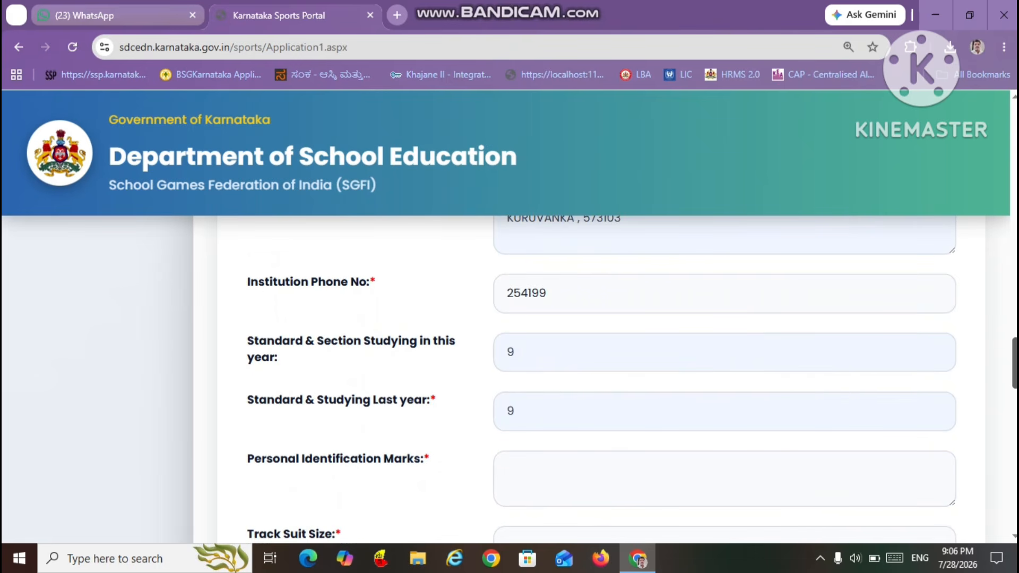
{"action": "left_click_drag", "start_coordinate": [1016, 372], "coordinate": [1012, 394]}
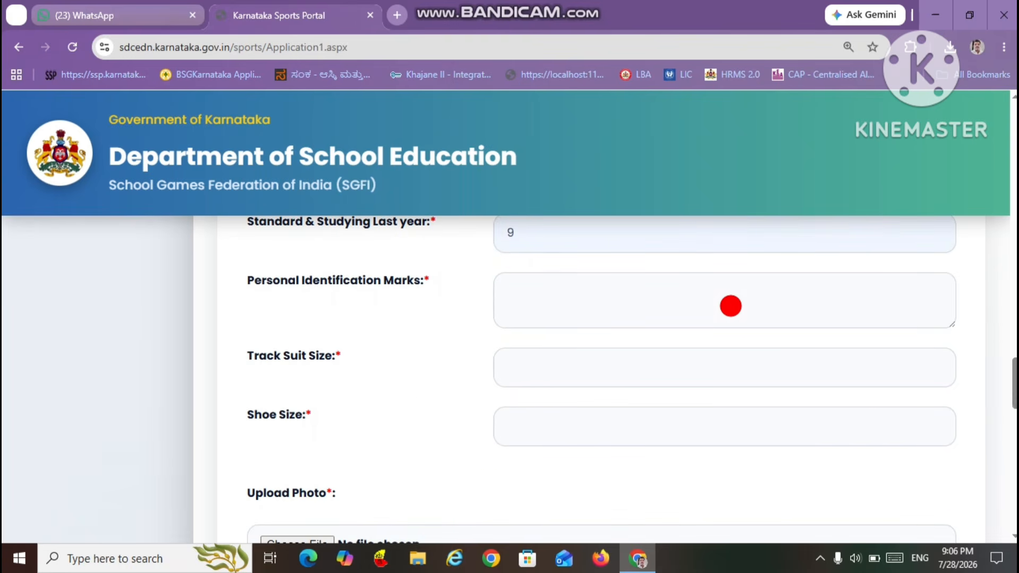
Step: Enter "wound on left knee" as the personal identification mark, 32 as the track suit size and 10 as the shoe size
{"action": "left_click", "coordinate": [731, 306]}
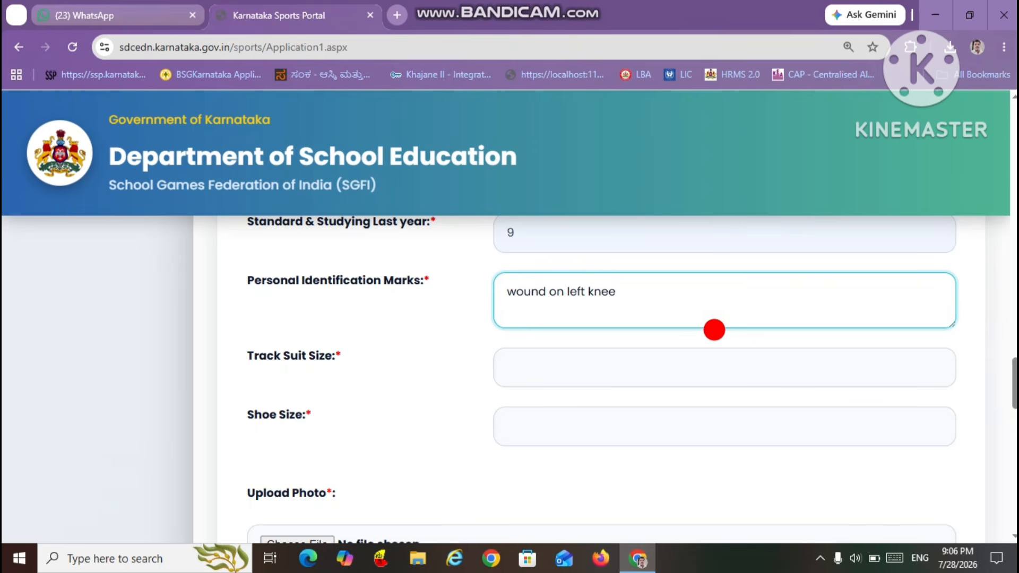
{"action": "left_click", "coordinate": [701, 357]}
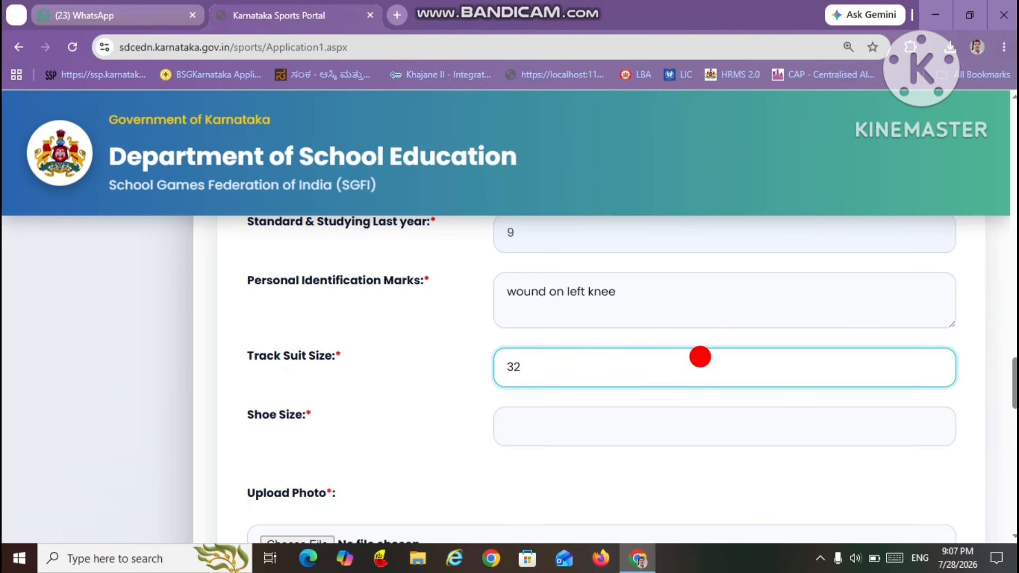
{"action": "left_click", "coordinate": [664, 425]}
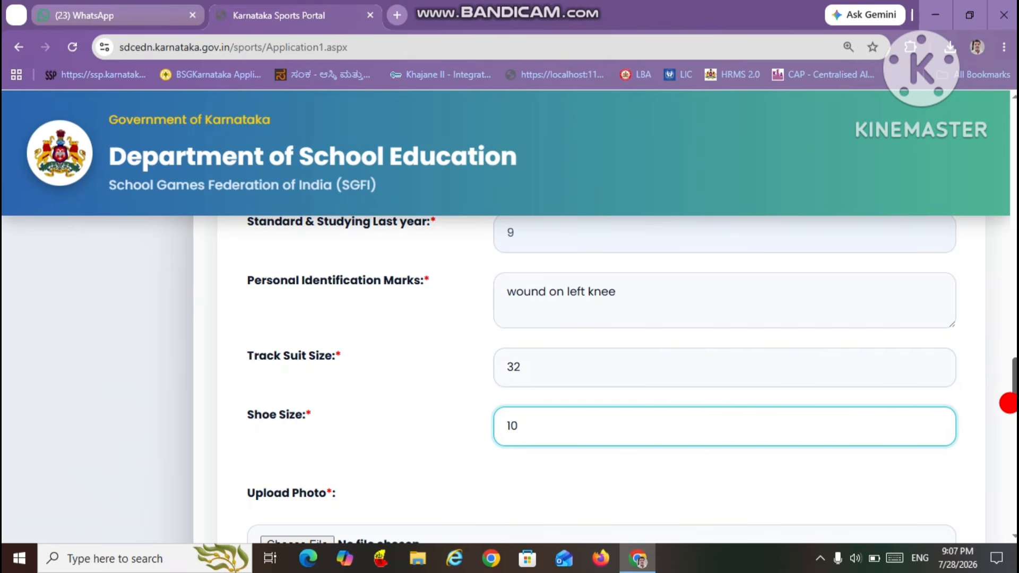
Step: Attach "WhatsApp Image 2026-07-28 at 6.22.17 PM.jpeg" from Downloads as the participant's photo
{"action": "left_click_drag", "start_coordinate": [1008, 399], "coordinate": [1013, 423]}
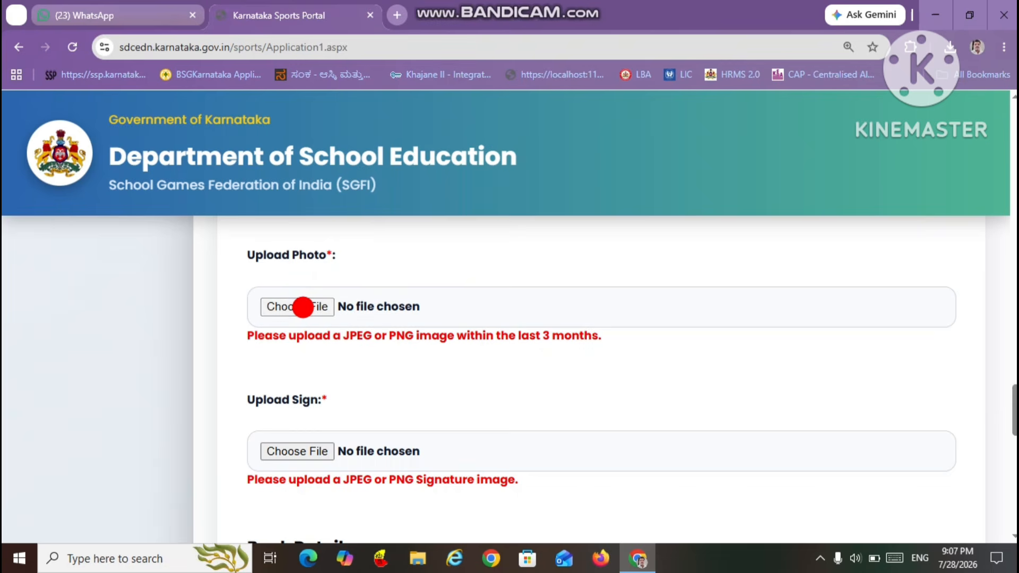
{"action": "left_click", "coordinate": [303, 306]}
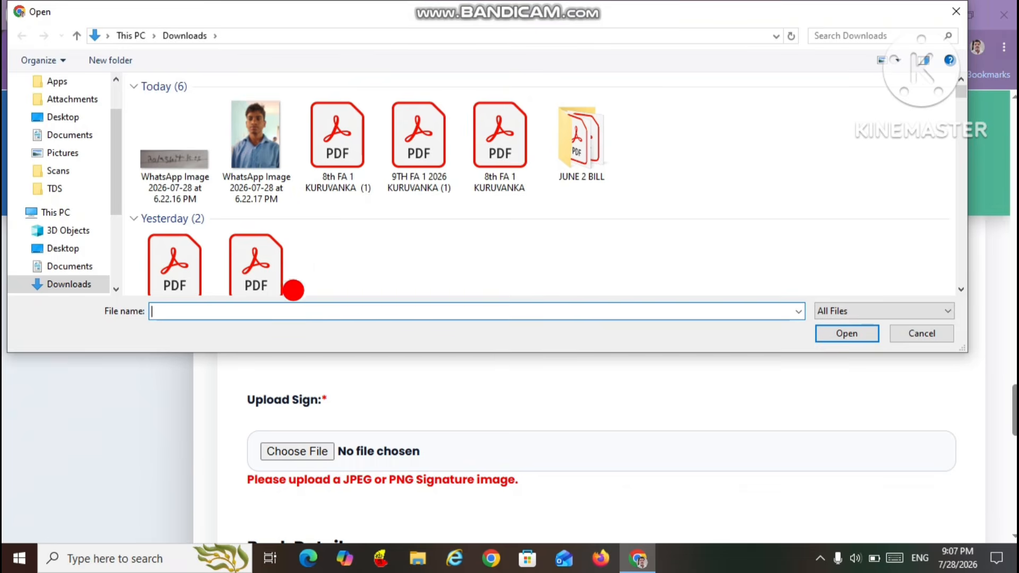
{"action": "double_click", "coordinate": [254, 119]}
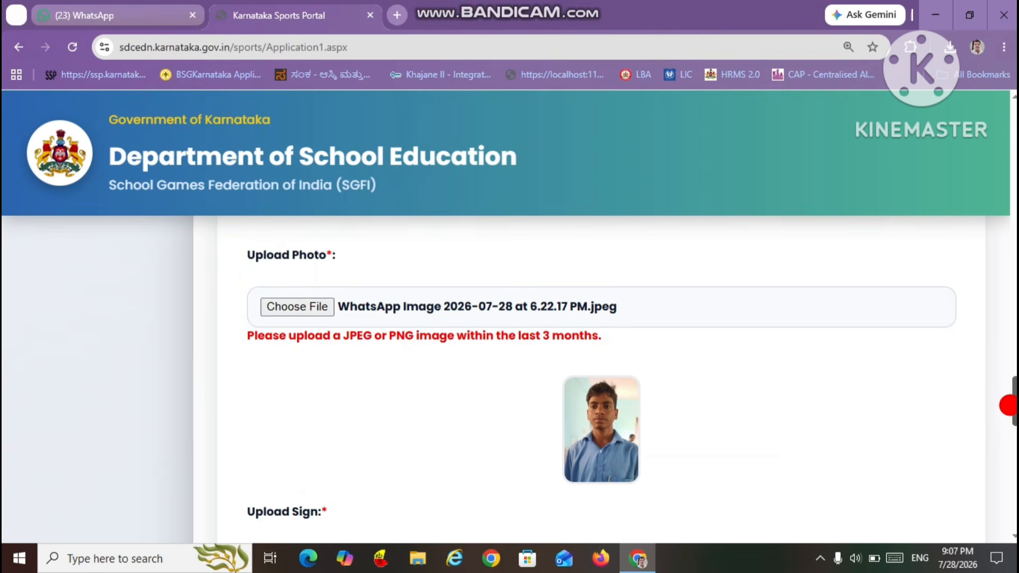
Step: Attach "WhatsApp Image 2026-07-28 at 6.22.16 PM.jpeg" from Downloads as the participant's signature
{"action": "left_click_drag", "start_coordinate": [1010, 405], "coordinate": [965, 428]}
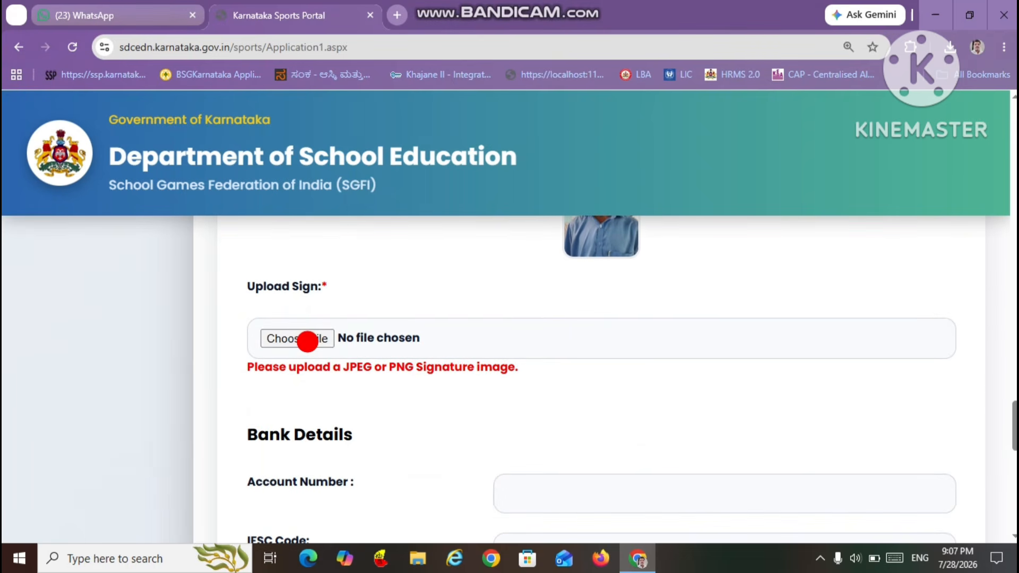
{"action": "left_click", "coordinate": [308, 341]}
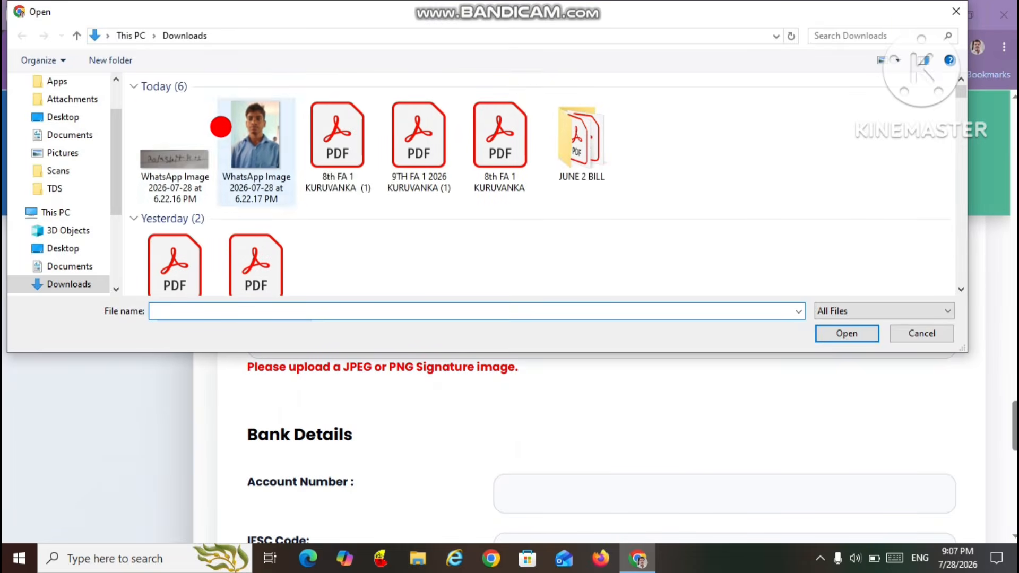
{"action": "left_click", "coordinate": [186, 155]}
{"action": "double_click", "coordinate": [186, 156]}
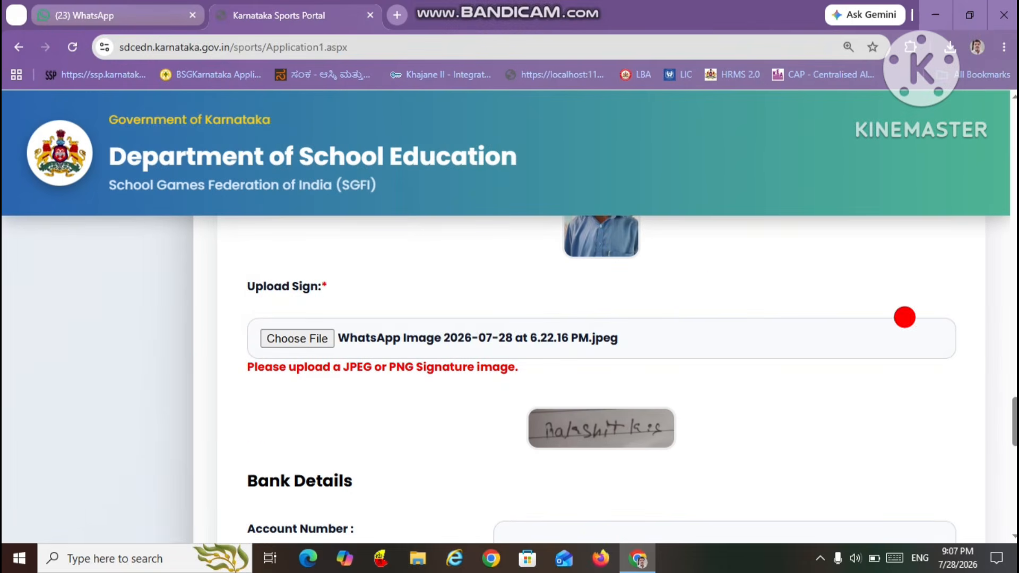
Step: Leave the bank details empty, proceed to the declaration and accept it
{"action": "left_click_drag", "start_coordinate": [1011, 416], "coordinate": [1010, 444]}
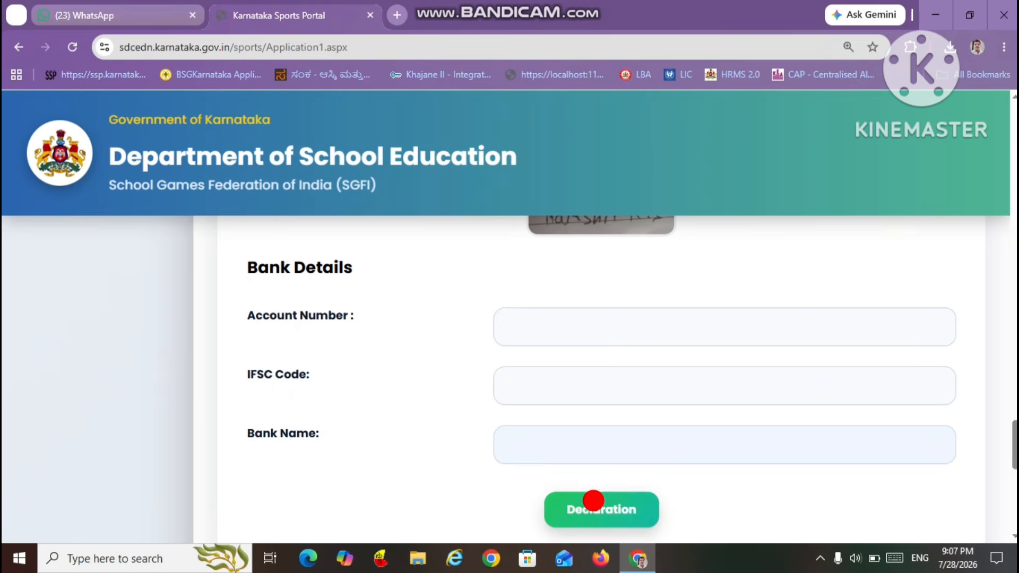
{"action": "left_click", "coordinate": [593, 501]}
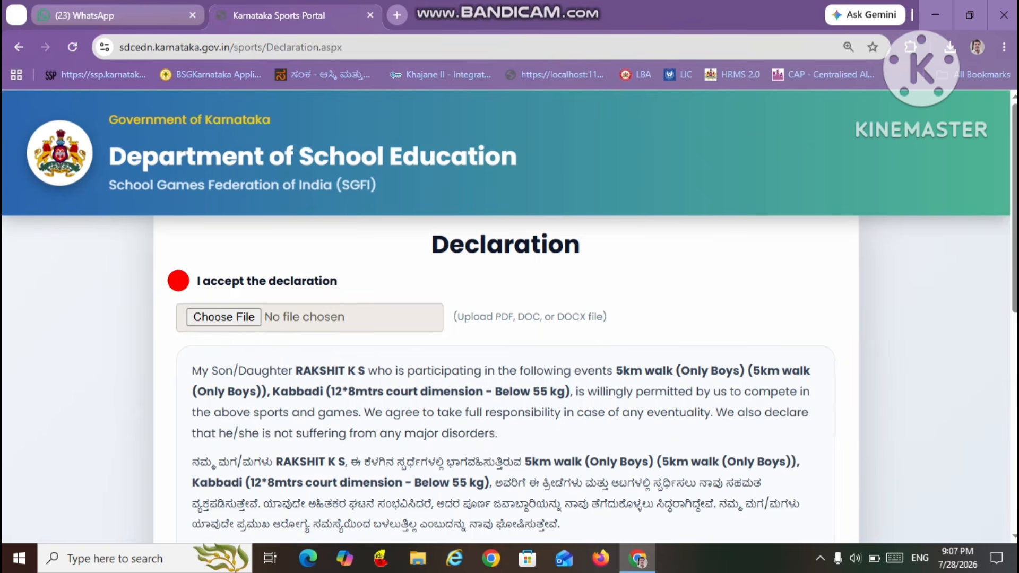
{"action": "left_click", "coordinate": [180, 281]}
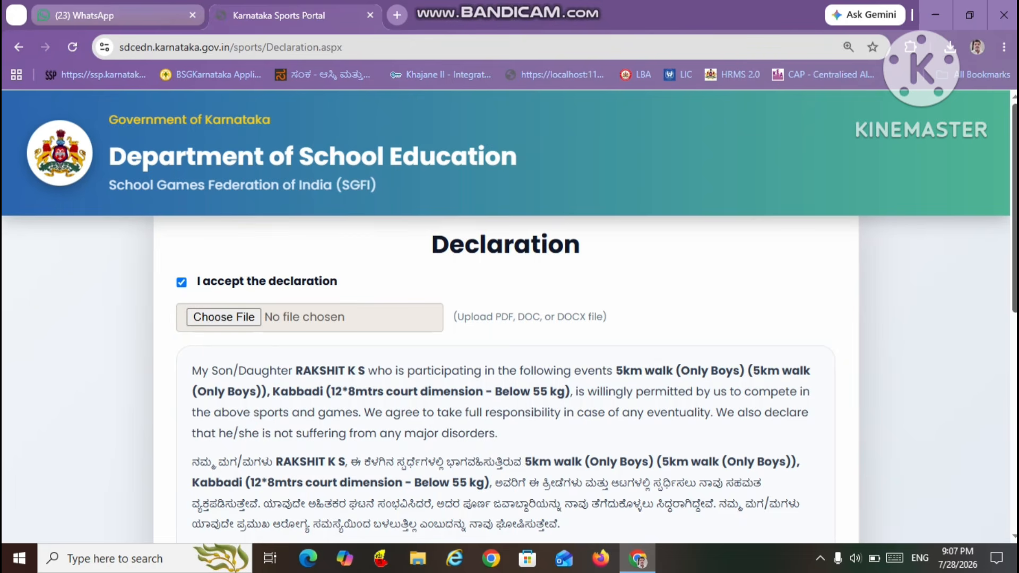
Step: Try to upload the declaration document without choosing a file
{"action": "left_click_drag", "start_coordinate": [1011, 302], "coordinate": [1013, 318]}
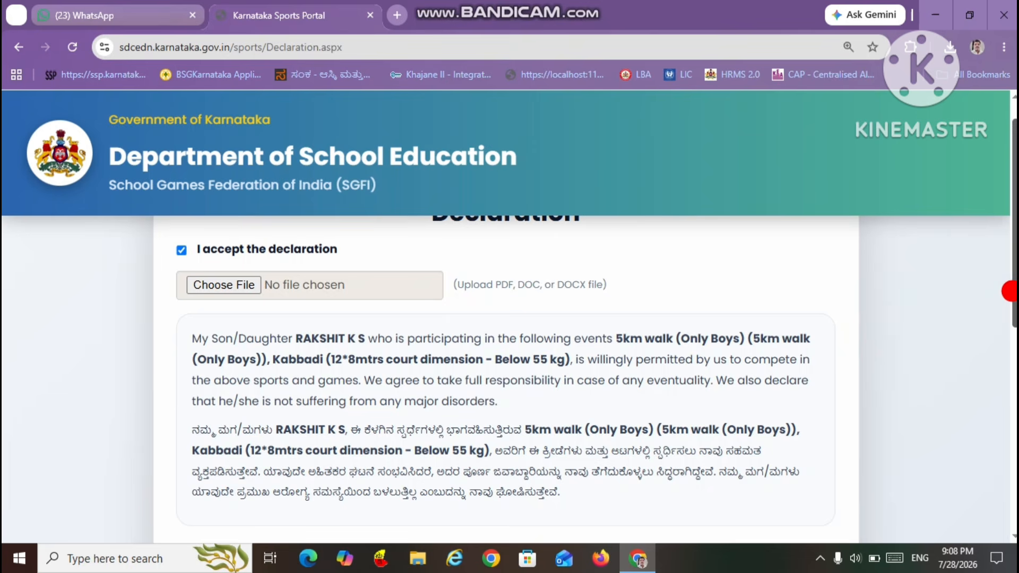
{"action": "left_click_drag", "start_coordinate": [1008, 289], "coordinate": [1011, 348]}
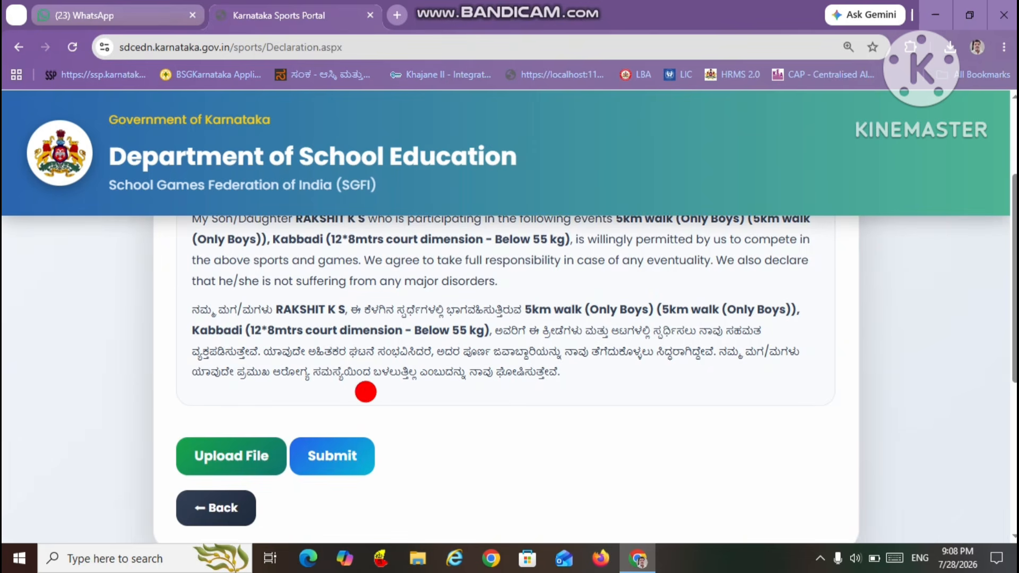
{"action": "left_click", "coordinate": [218, 444]}
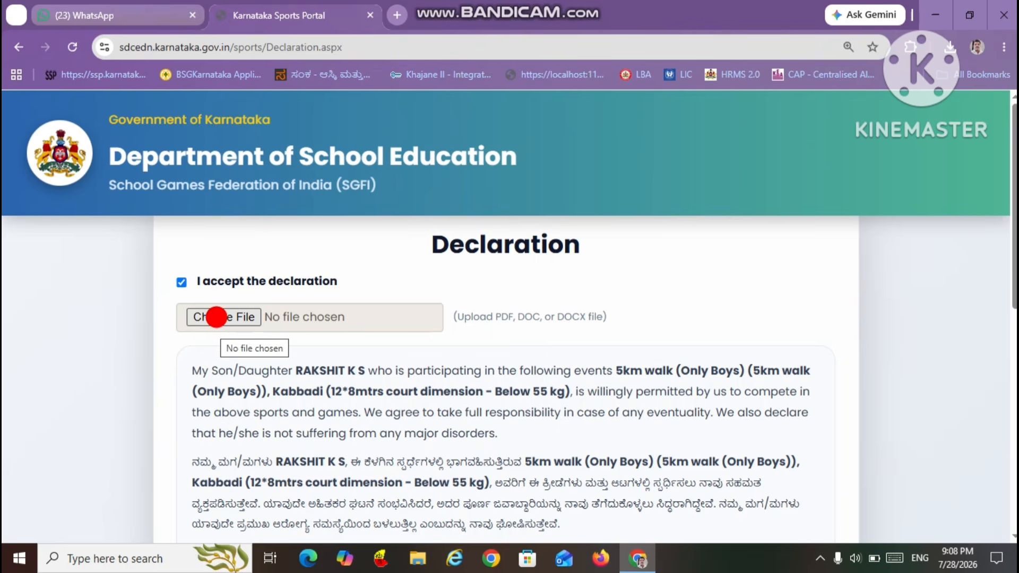
Step: Choose "8th FA 1 KURUVANKA (1).pdf" from Downloads as the declaration document and upload it
{"action": "left_click", "coordinate": [217, 317]}
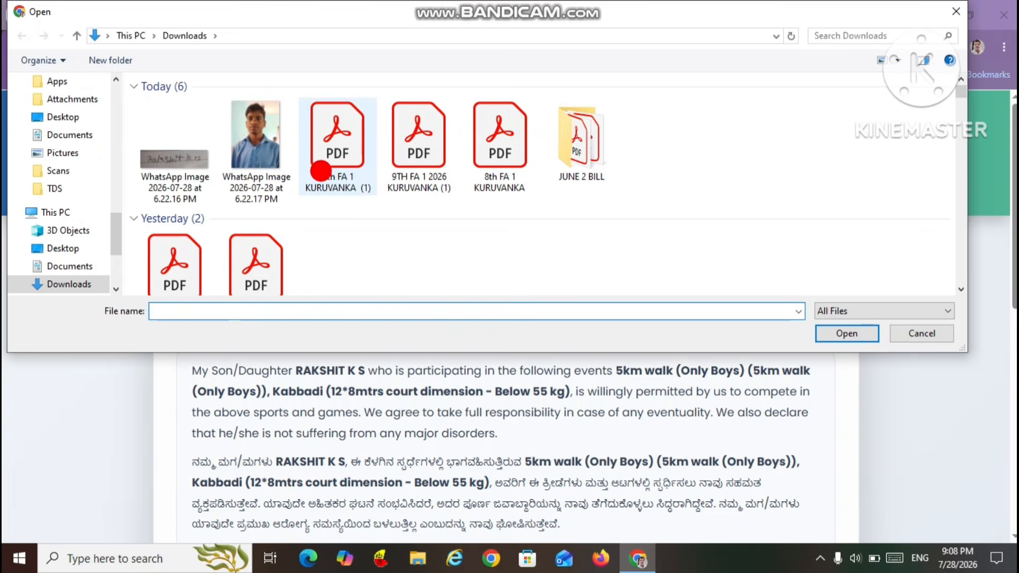
{"action": "double_click", "coordinate": [329, 160]}
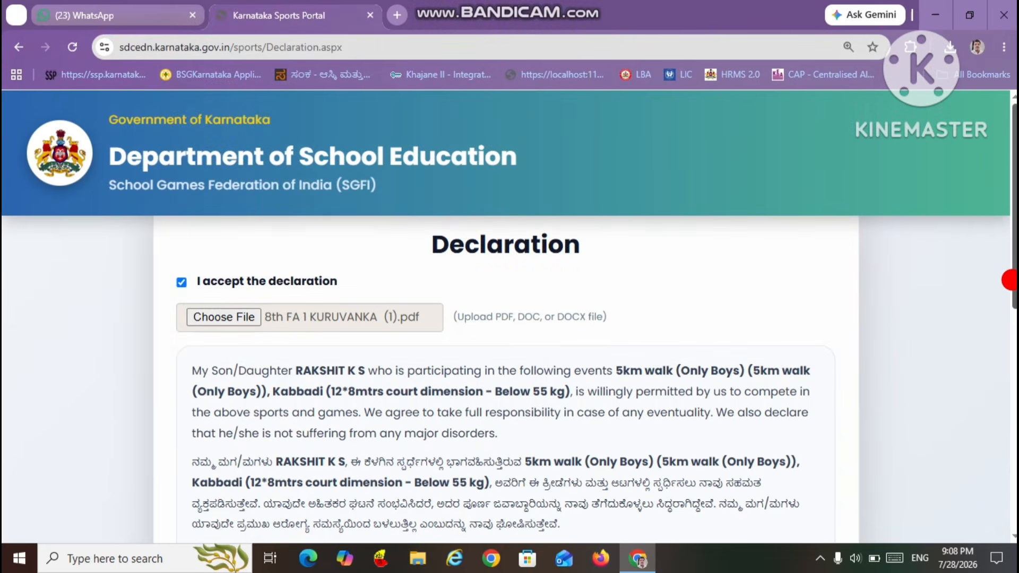
{"action": "left_click_drag", "start_coordinate": [1008, 280], "coordinate": [1012, 381]}
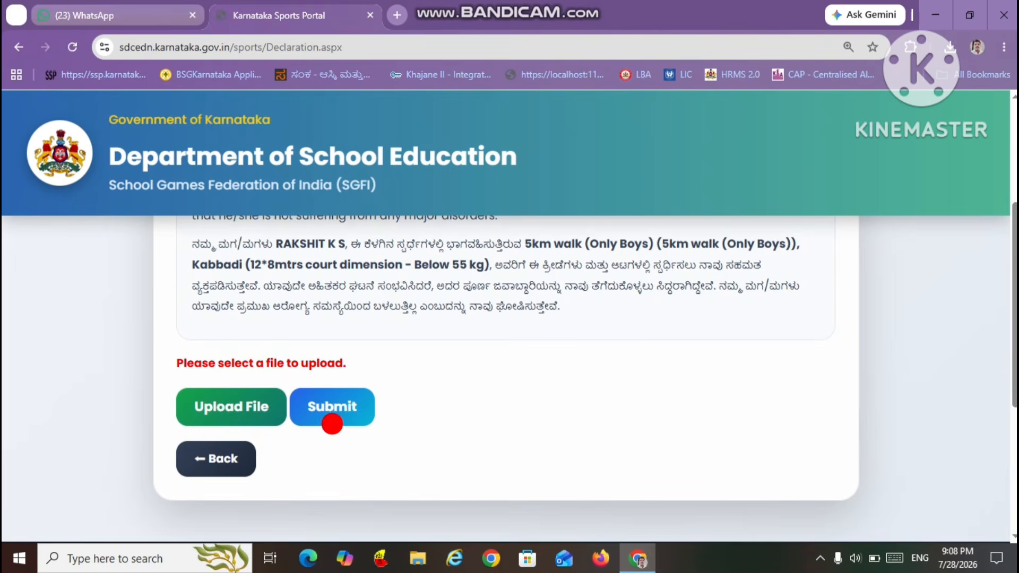
{"action": "left_click", "coordinate": [226, 411]}
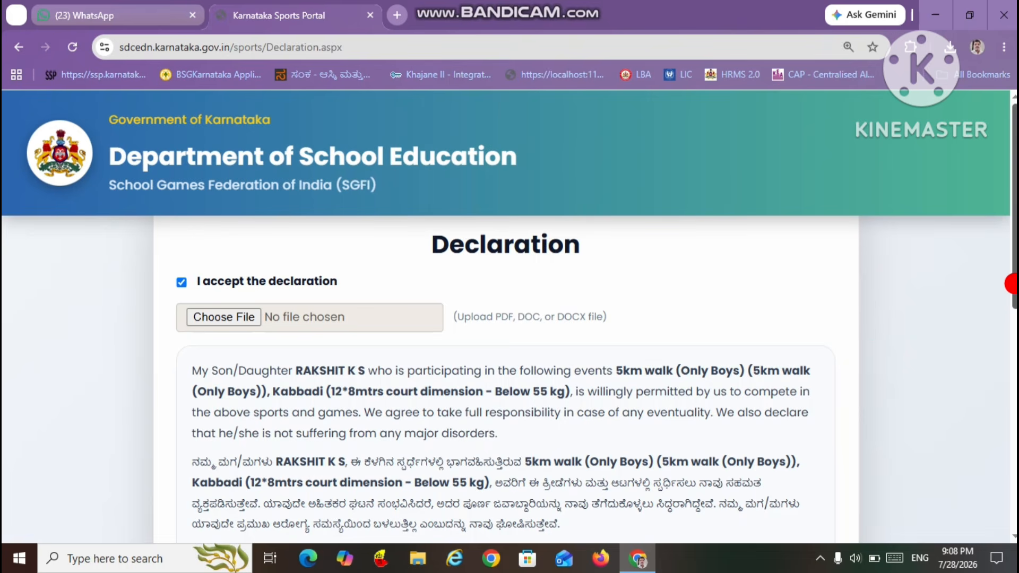
Step: Submit the student's application with the uploaded declaration and acknowledge the reference number message
{"action": "left_click_drag", "start_coordinate": [1011, 287], "coordinate": [1014, 417]}
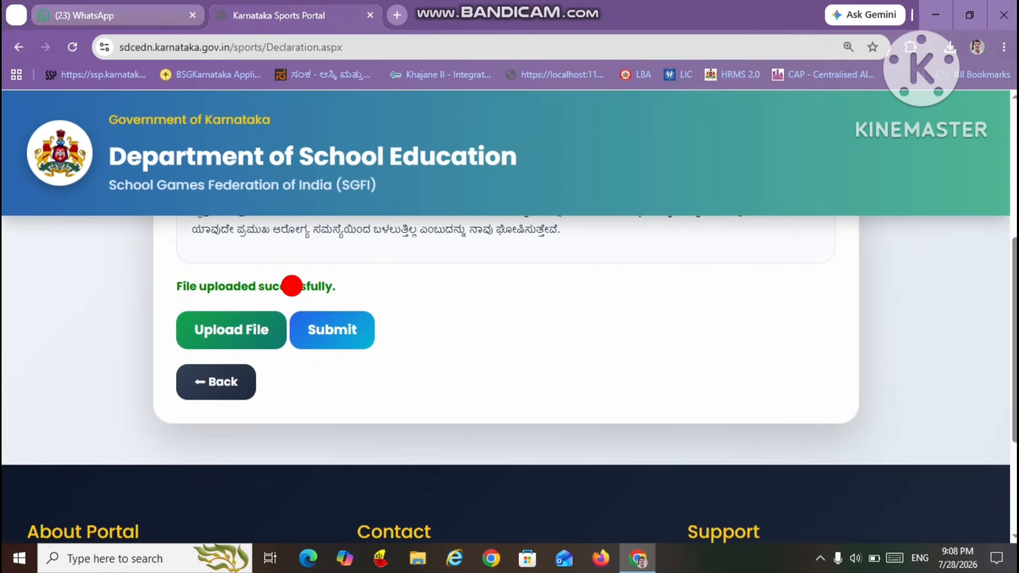
{"action": "left_click", "coordinate": [341, 328]}
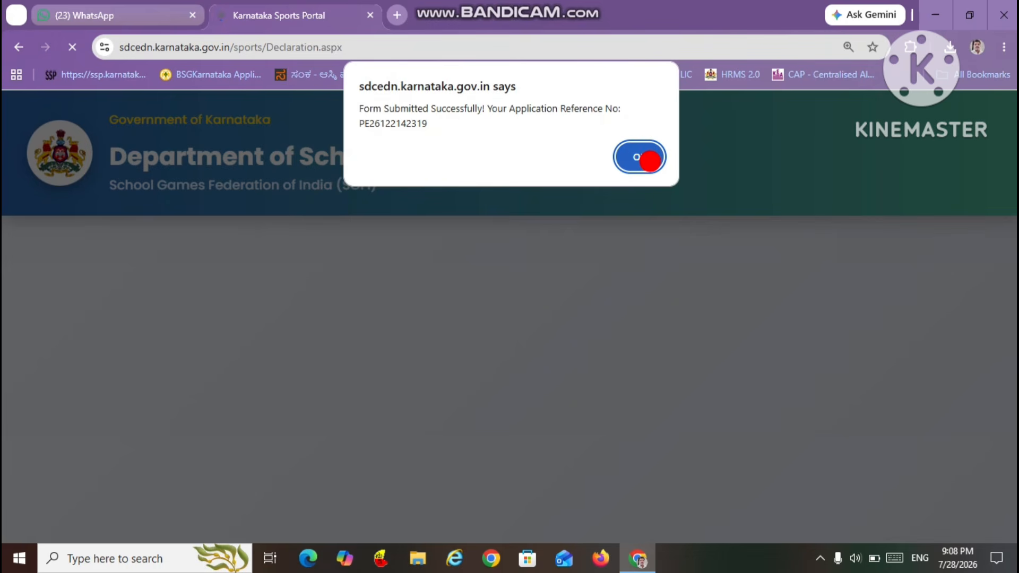
{"action": "left_click", "coordinate": [650, 159]}
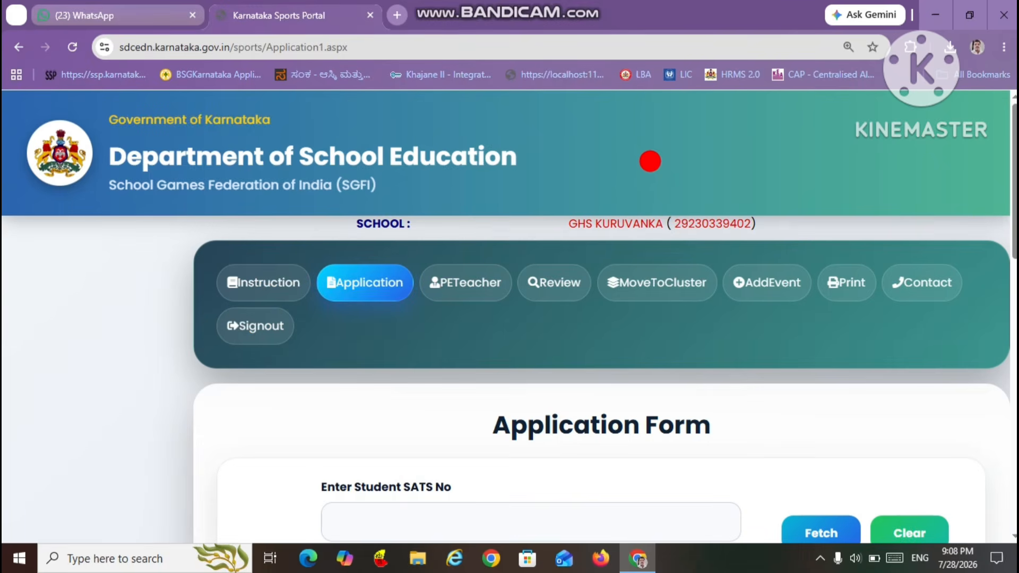
{"action": "left_click", "coordinate": [822, 562]}
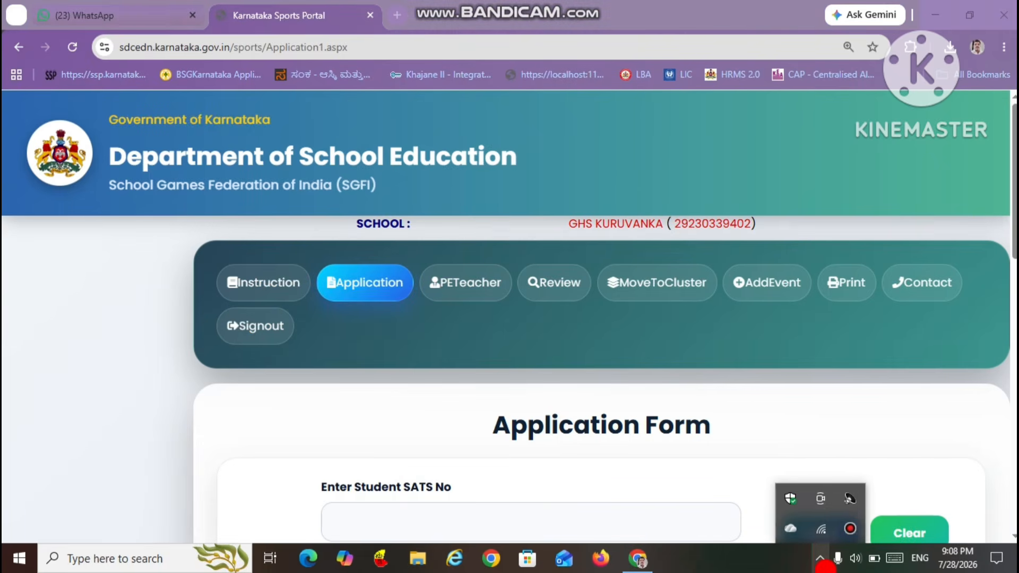
{"action": "left_click", "coordinate": [847, 527]}
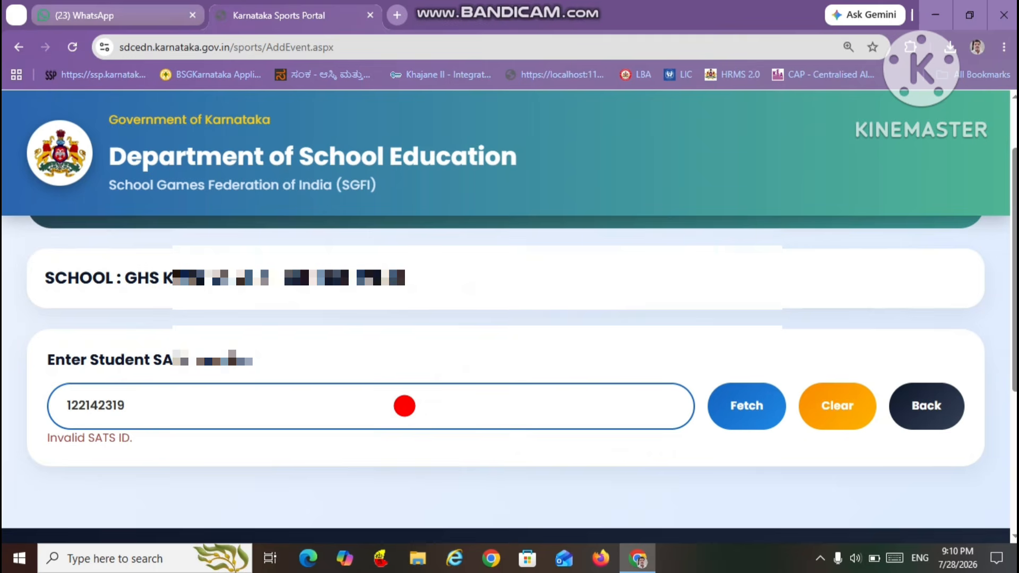
Step: Fetch the student by SATS number for adding events and examine the added events and the event selection options
{"action": "left_click", "coordinate": [741, 408]}
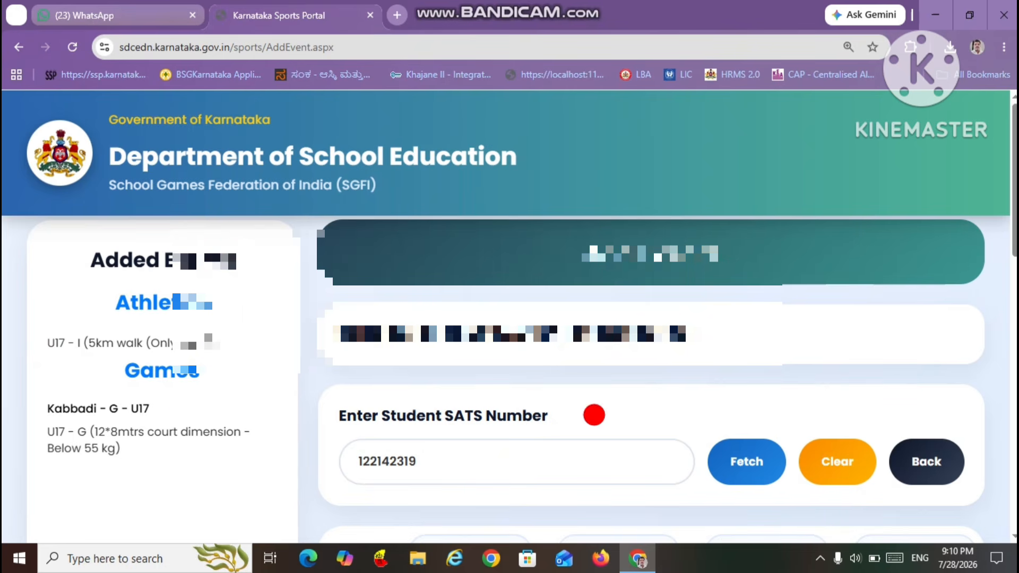
{"action": "scroll", "coordinate": [1011, 281], "scroll_direction": "down", "scroll_amount": 1}
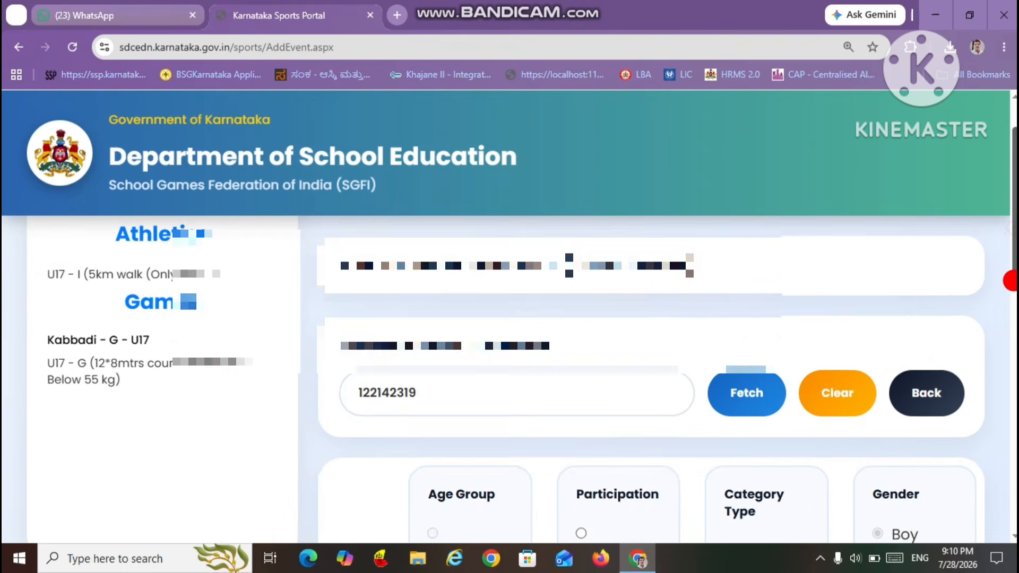
{"action": "scroll", "coordinate": [1012, 286], "scroll_direction": "down", "scroll_amount": 3}
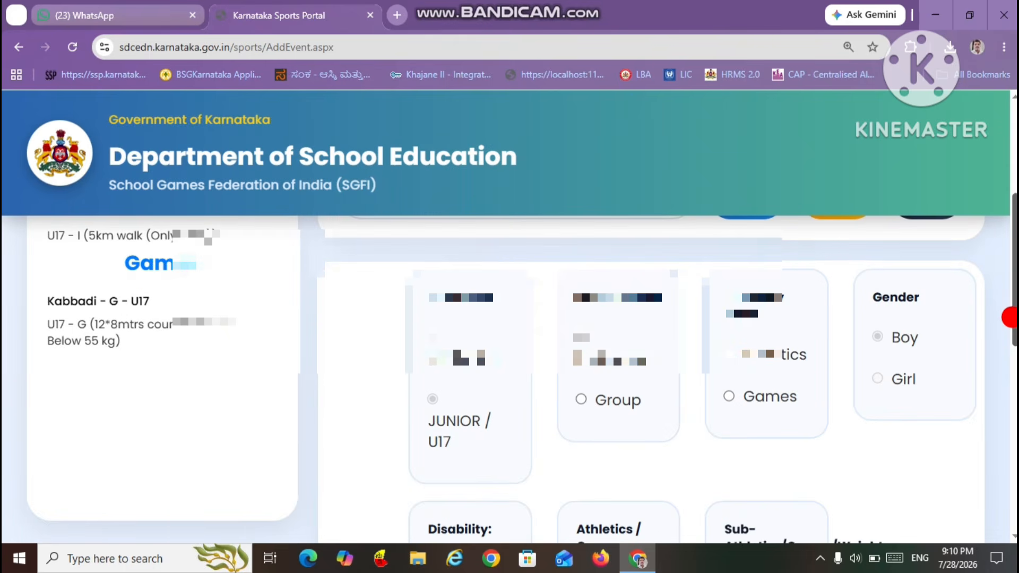
{"action": "left_click_drag", "start_coordinate": [1013, 318], "coordinate": [1011, 324]}
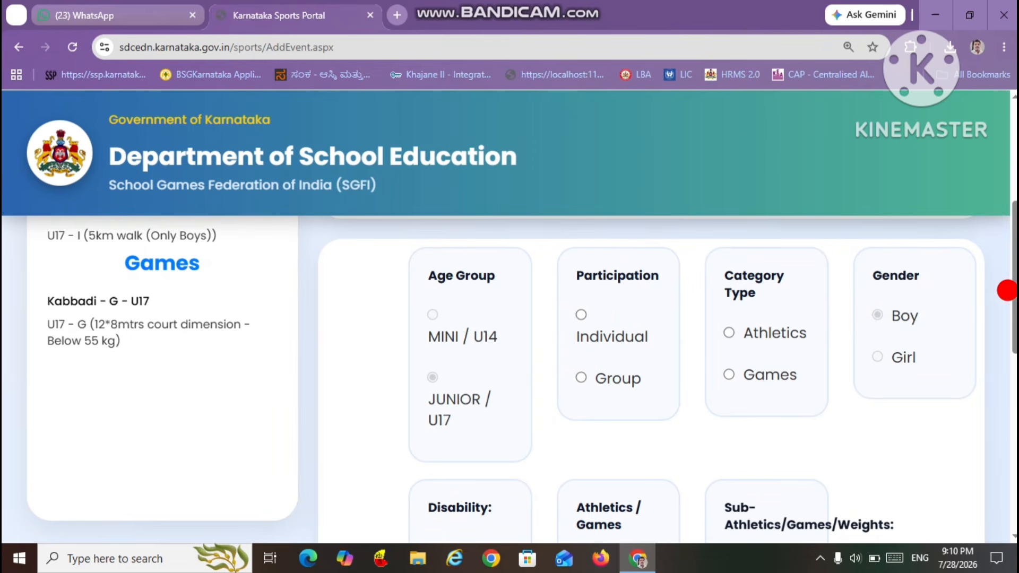
{"action": "scroll", "coordinate": [1011, 344], "scroll_direction": "down", "scroll_amount": 1}
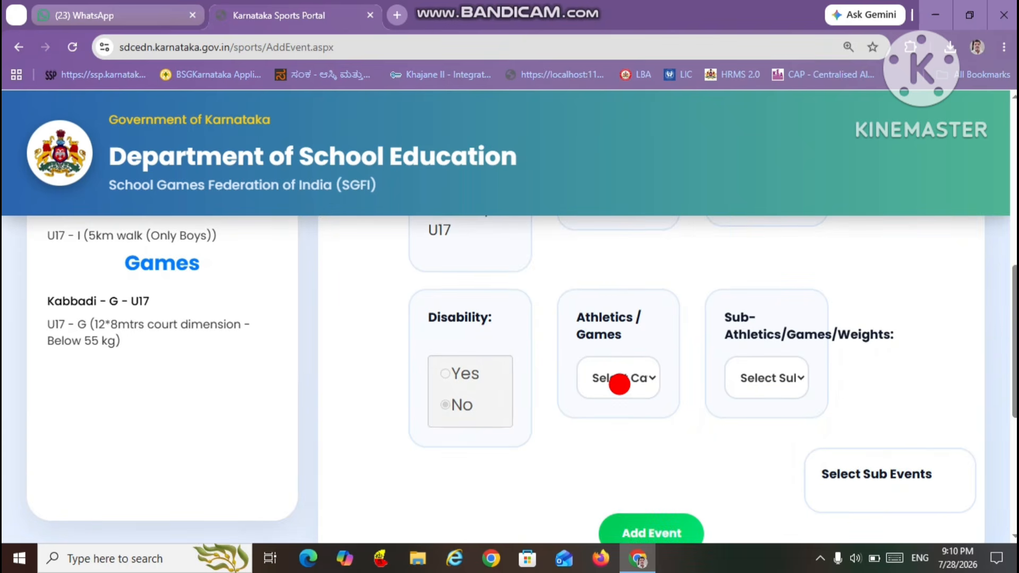
{"action": "left_click", "coordinate": [651, 379]}
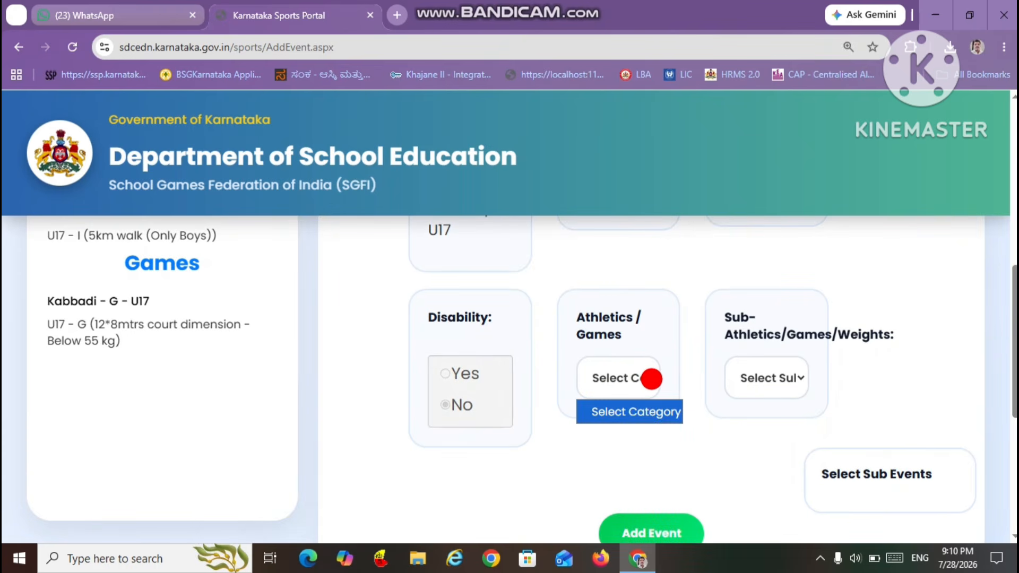
{"action": "left_click", "coordinate": [714, 432]}
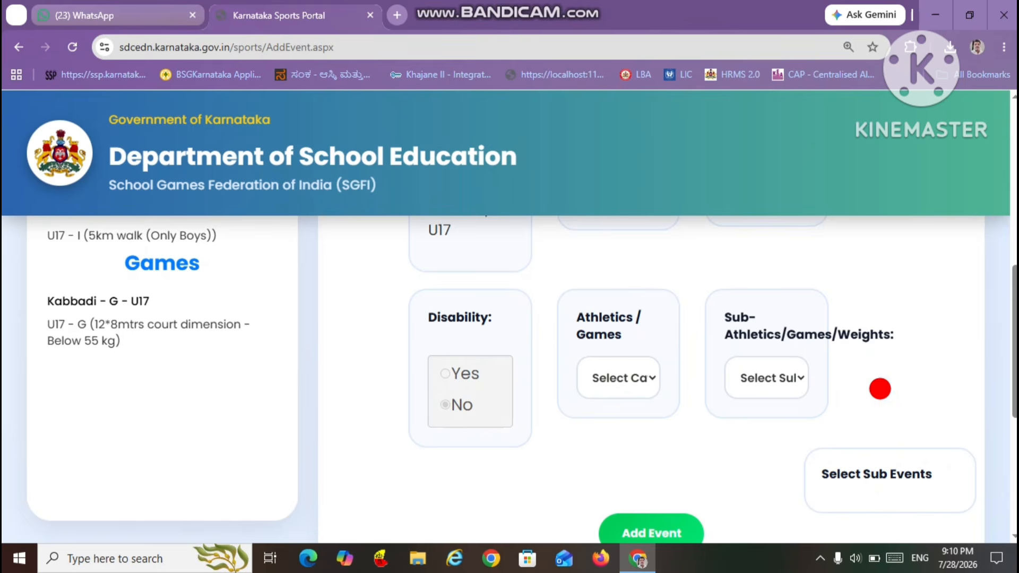
{"action": "left_click_drag", "start_coordinate": [1013, 357], "coordinate": [1008, 398]}
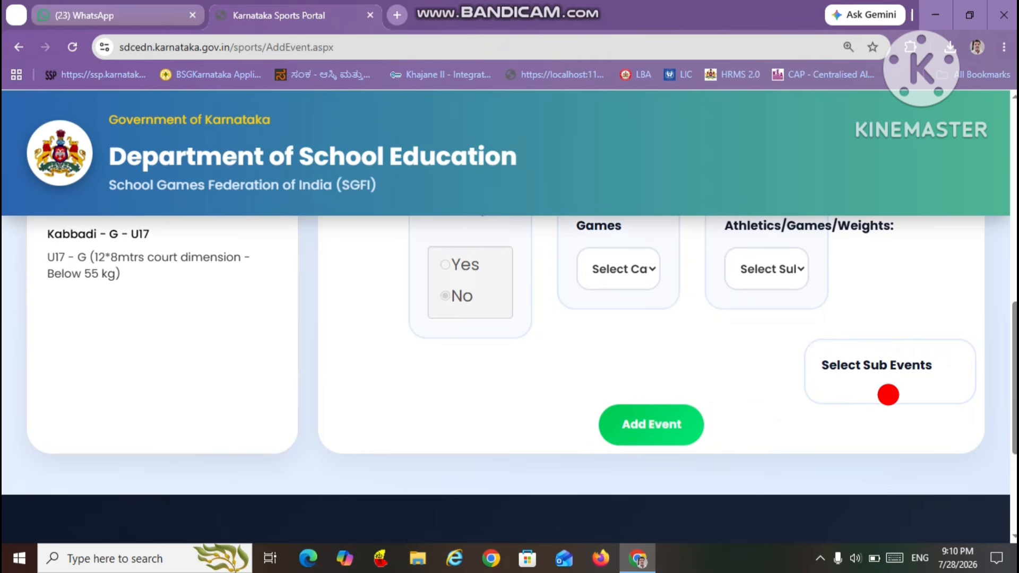
{"action": "left_click_drag", "start_coordinate": [1009, 398], "coordinate": [962, 184]}
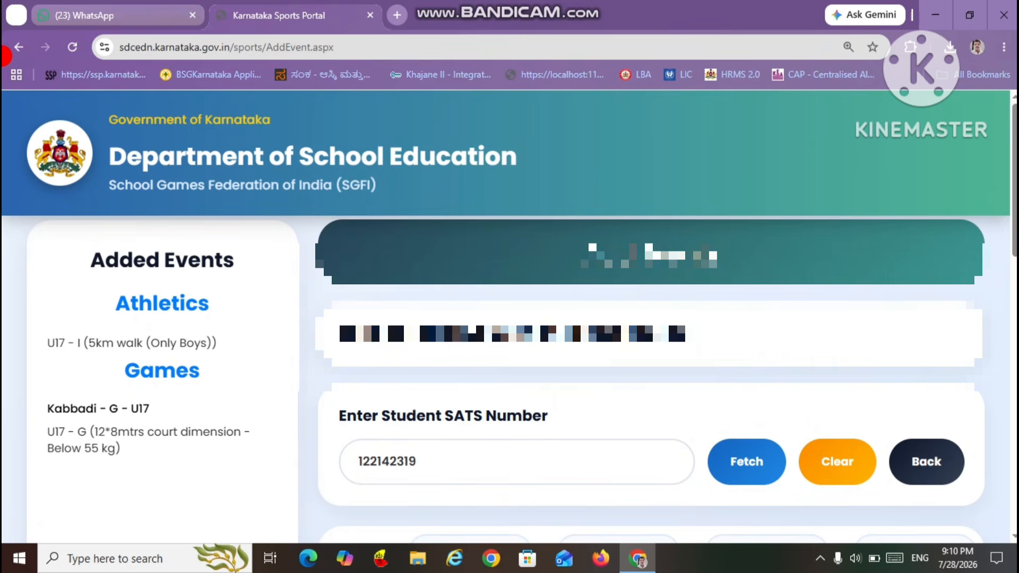
Step: Leave the event addition page, go to the application printing page and read its important note and reference number field
{"action": "left_click", "coordinate": [20, 48]}
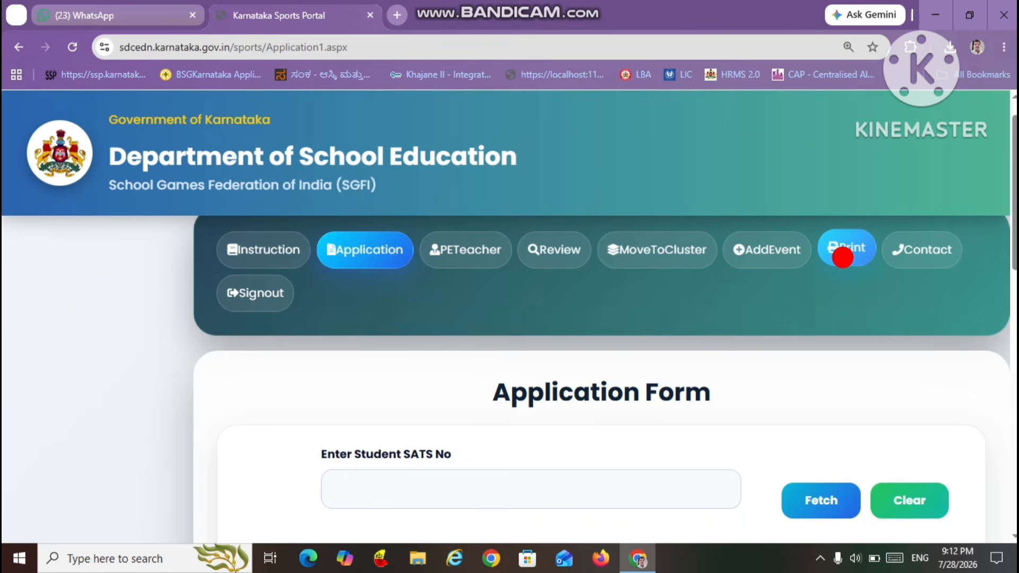
{"action": "left_click", "coordinate": [843, 258]}
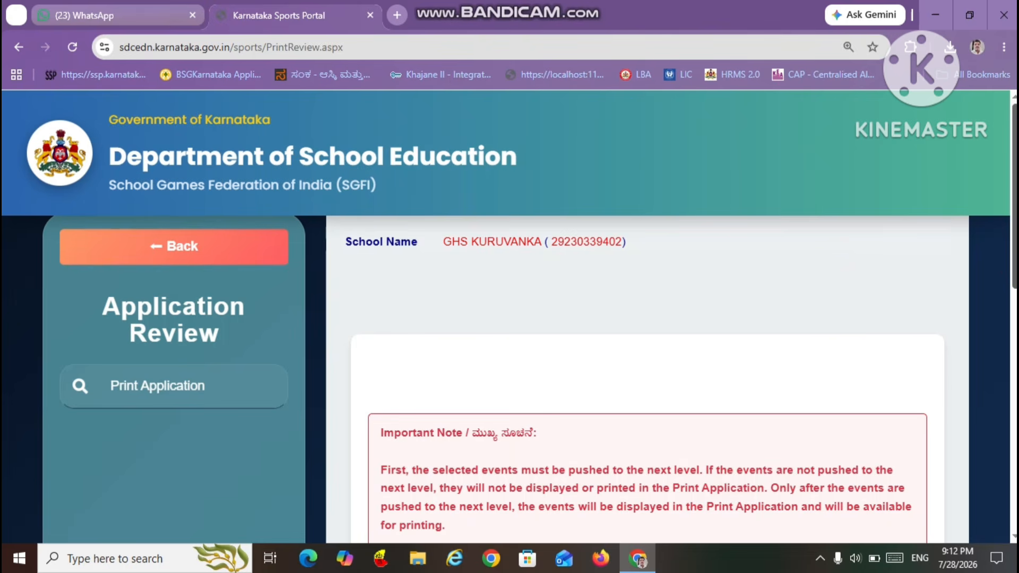
{"action": "left_click_drag", "start_coordinate": [1009, 269], "coordinate": [1008, 333]}
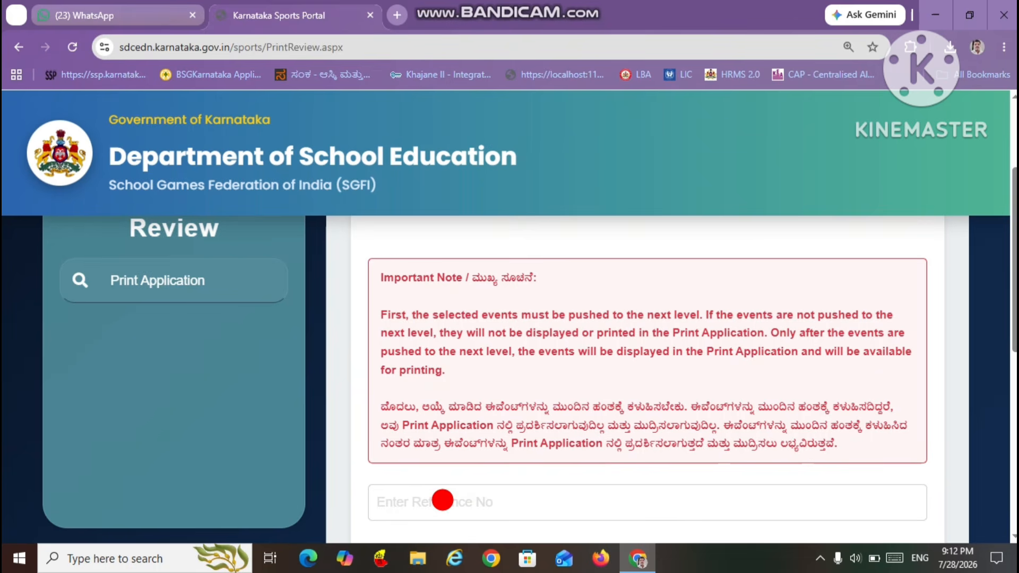
{"action": "left_click", "coordinate": [442, 500]}
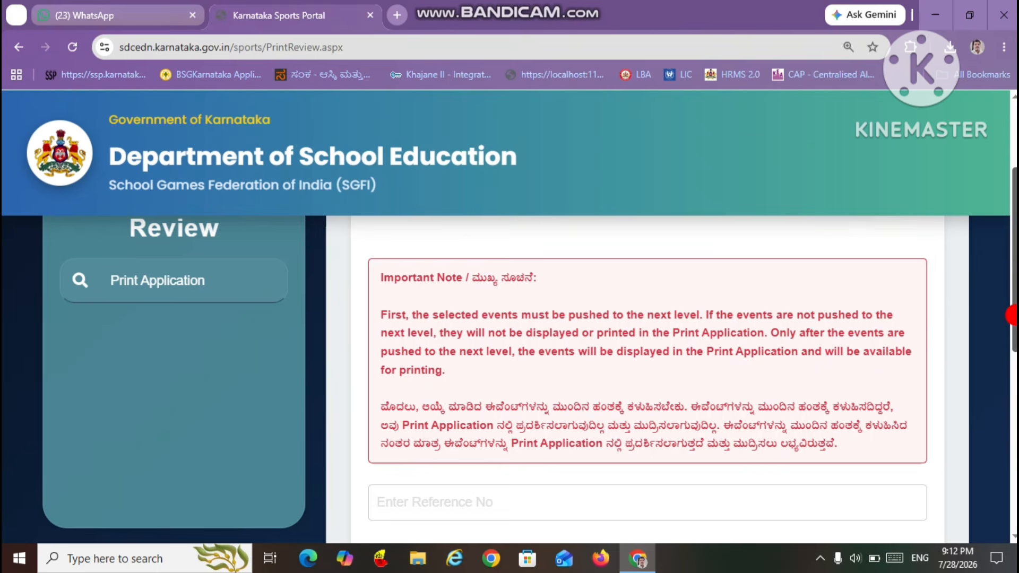
{"action": "left_click_drag", "start_coordinate": [1014, 314], "coordinate": [988, 204]}
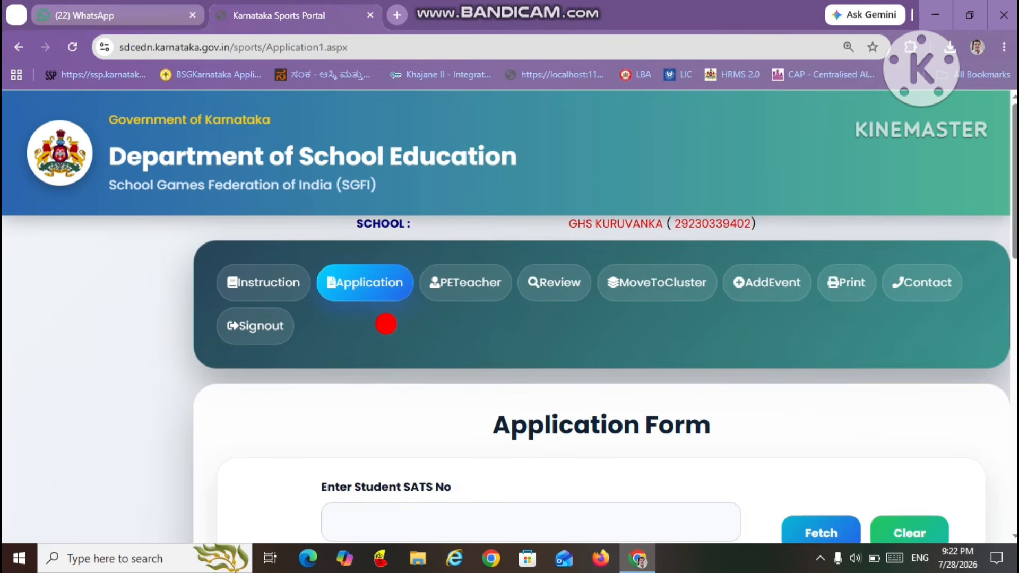
Step: Open the PE teacher registration form and enter the teacher's KGID/reference number, name and father's name
{"action": "left_click", "coordinate": [463, 288]}
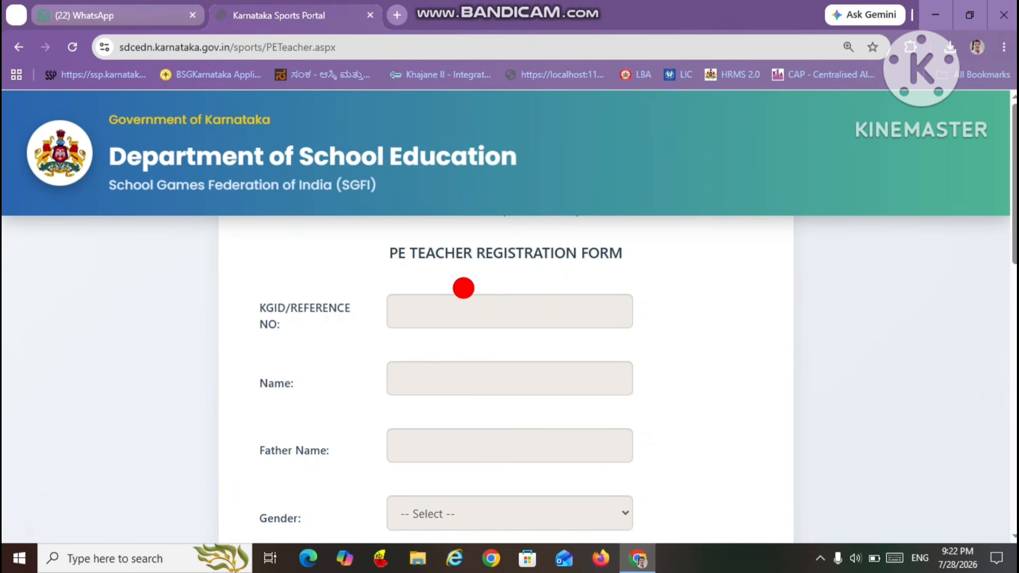
{"action": "left_click", "coordinate": [458, 304]}
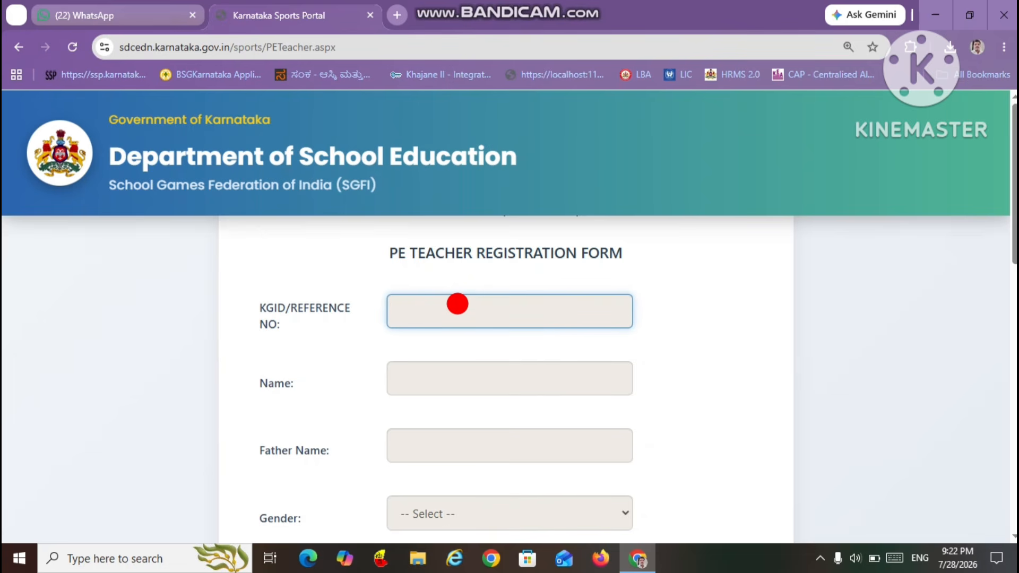
{"action": "type", "text": "180"}
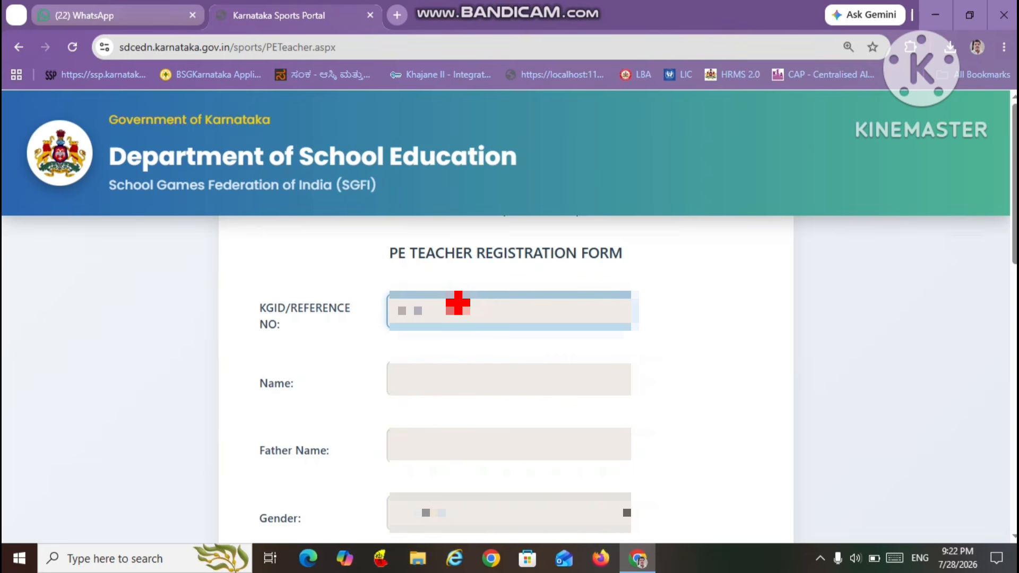
{"action": "type", "text": "****"}
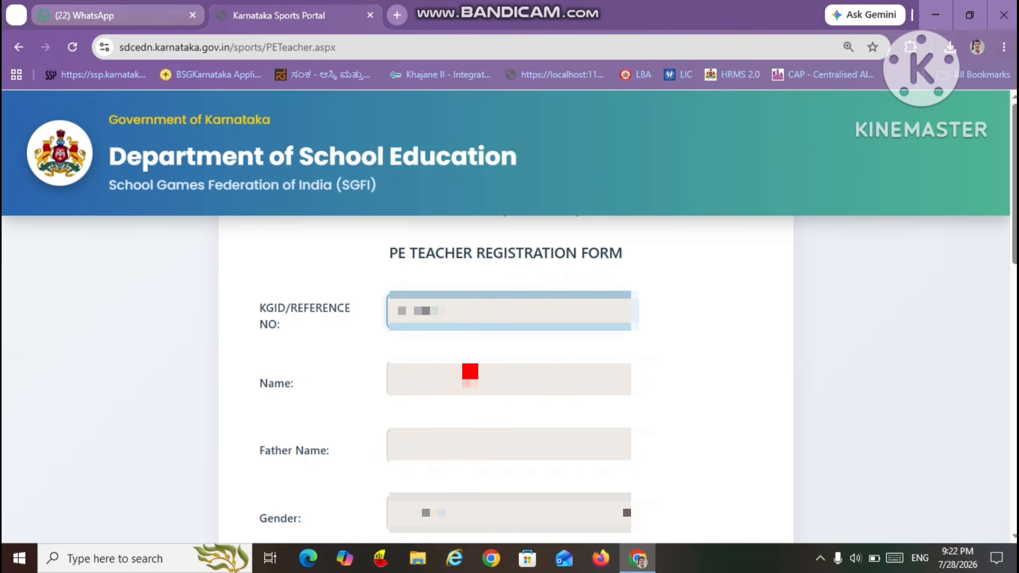
{"action": "left_click", "coordinate": [470, 374]}
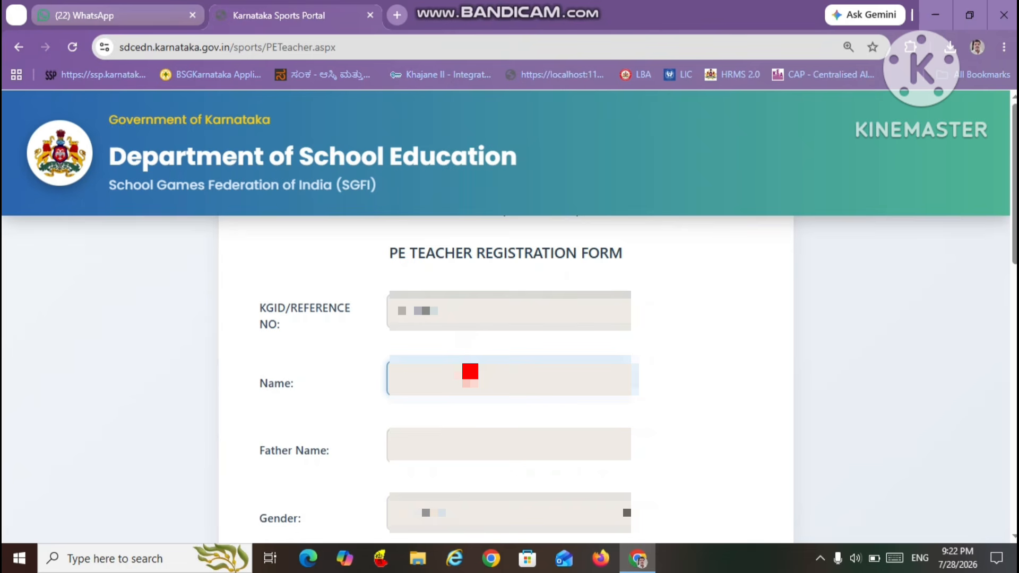
{"action": "type", "text": "*****"}
{"action": "left_click", "coordinate": [470, 440]}
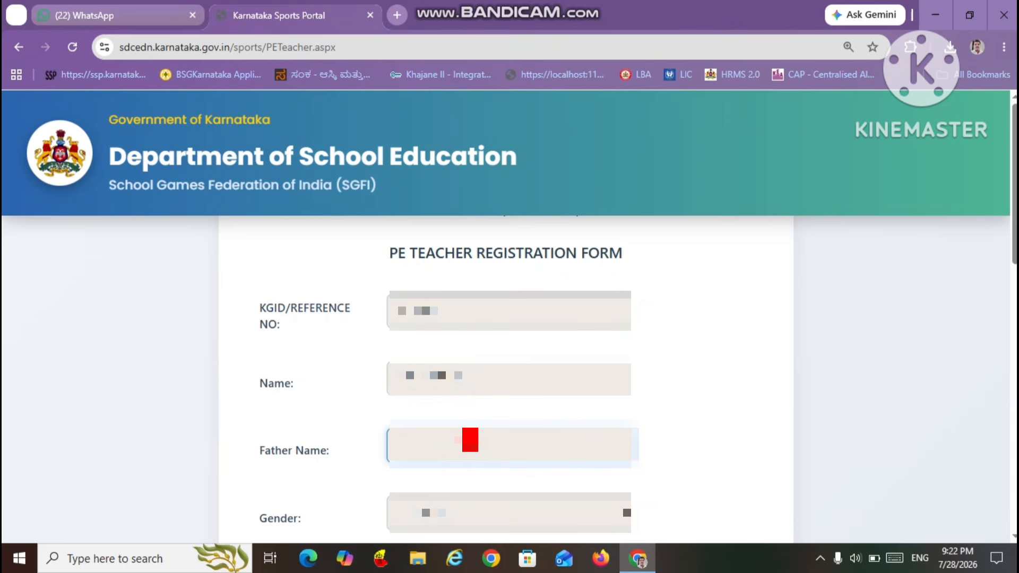
{"action": "type", "text": "******"}
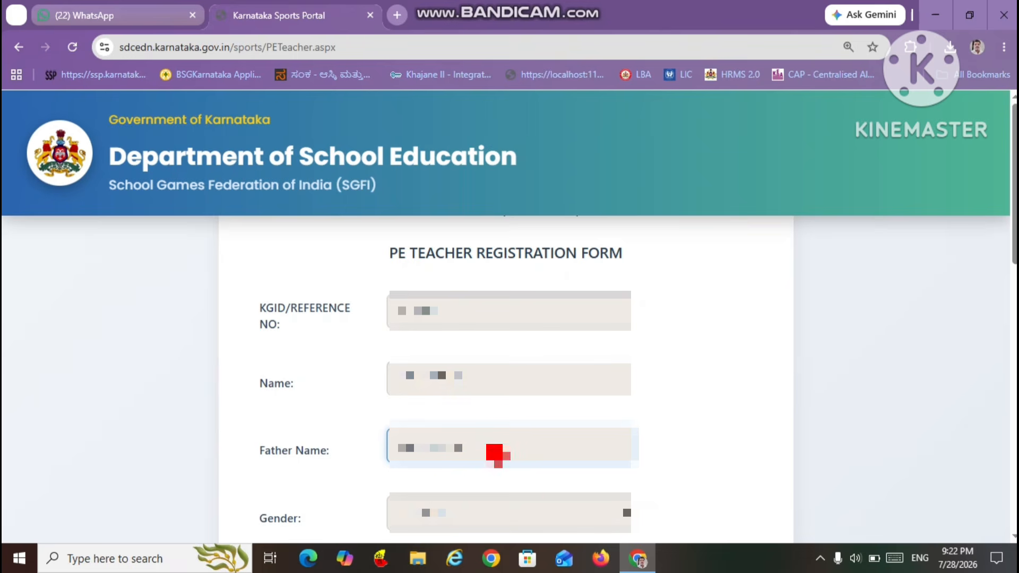
Step: Choose the PE teacher's gender and designation in the registration form
{"action": "left_click", "coordinate": [557, 504]}
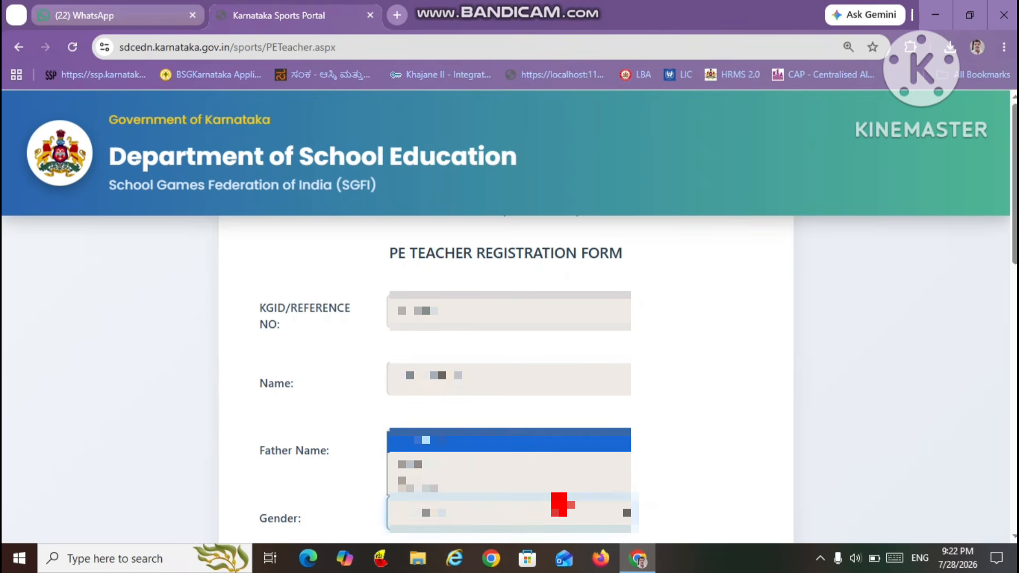
{"action": "left_click", "coordinate": [562, 463]}
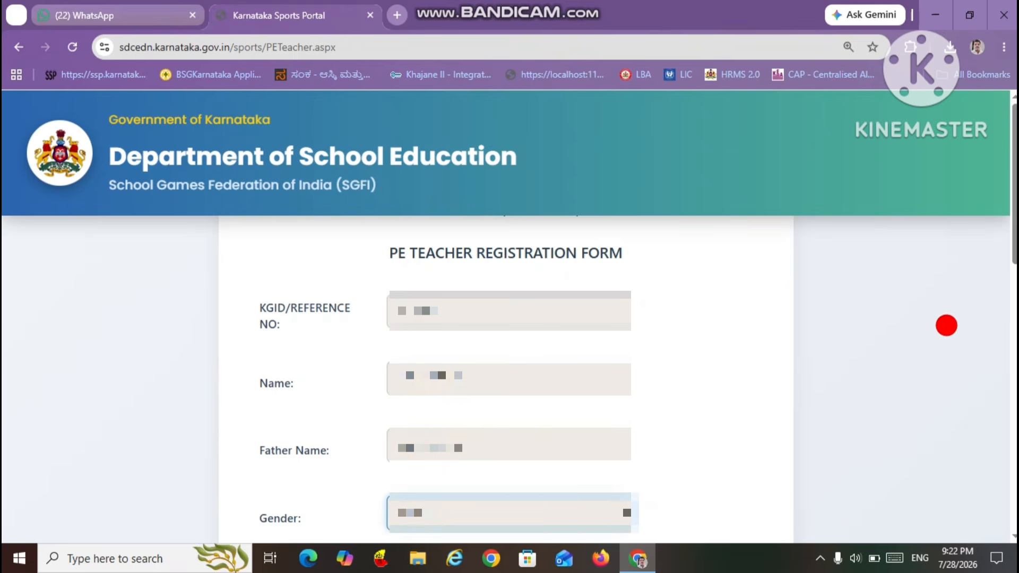
{"action": "scroll", "coordinate": [1010, 250], "scroll_direction": "down", "scroll_amount": 4}
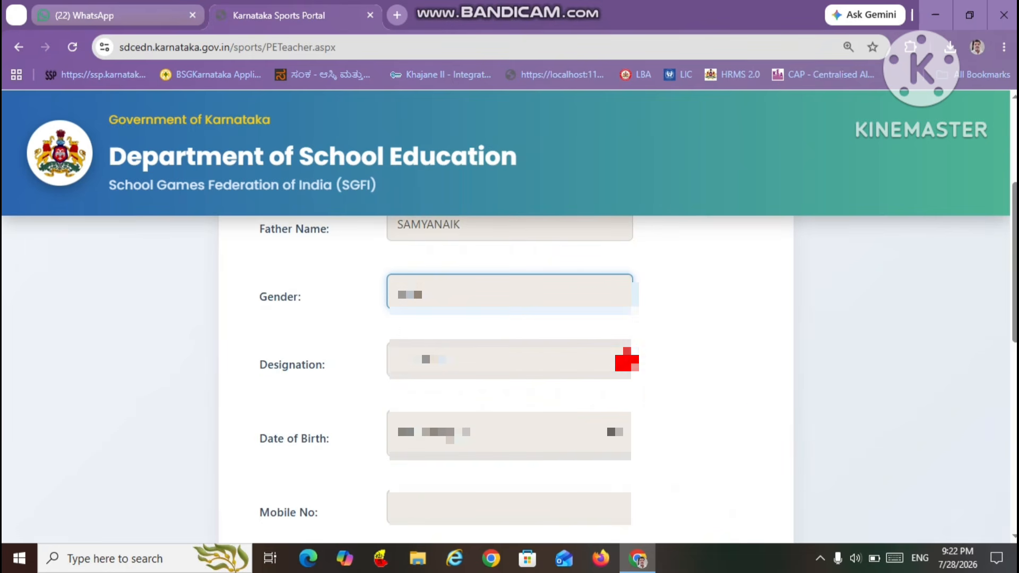
{"action": "left_click", "coordinate": [627, 359]}
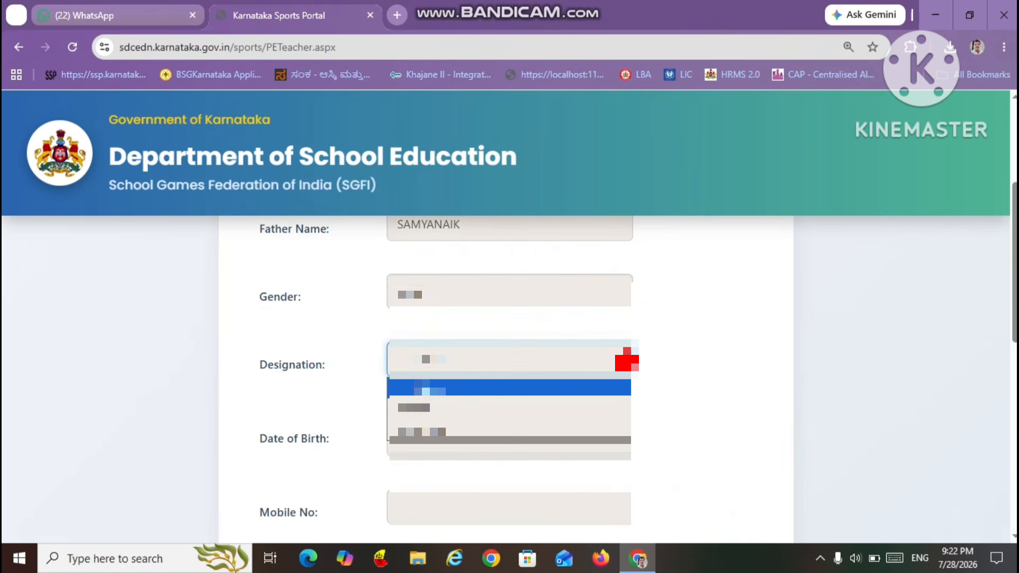
{"action": "left_click", "coordinate": [607, 412]}
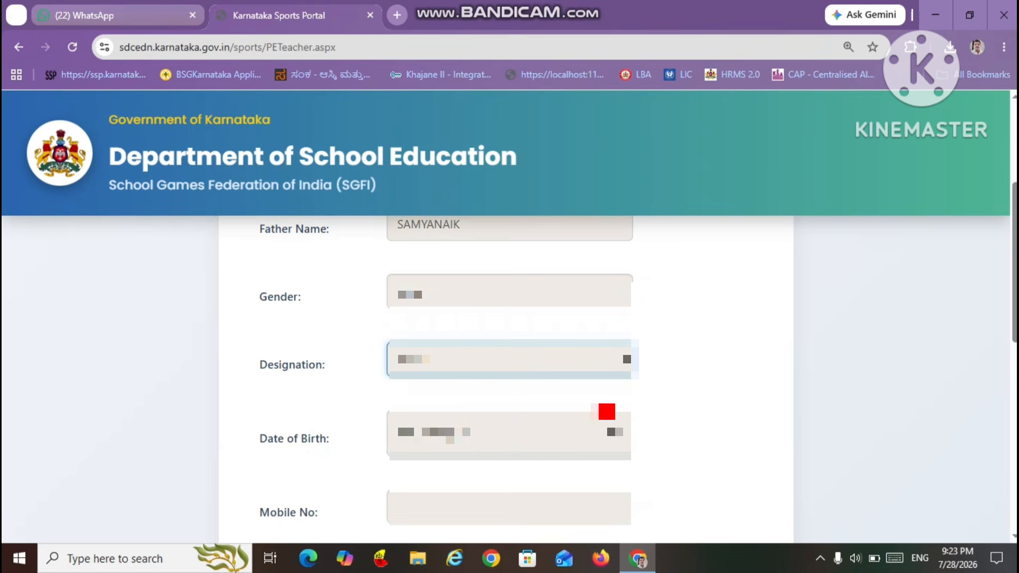
Step: Enter the PE teacher's date of birth and mobile number
{"action": "key", "text": "Tab"}
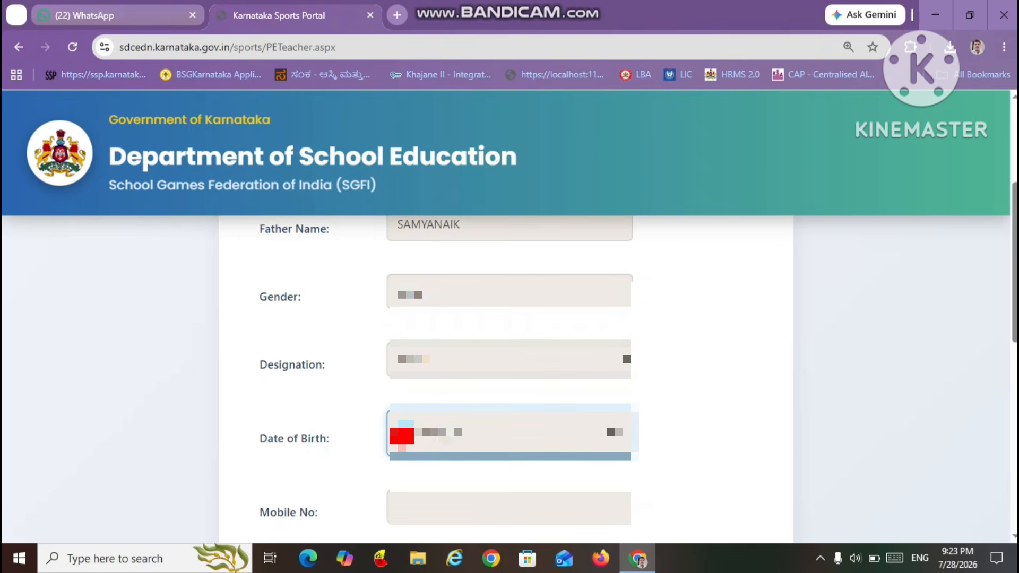
{"action": "key", "text": "Tab"}
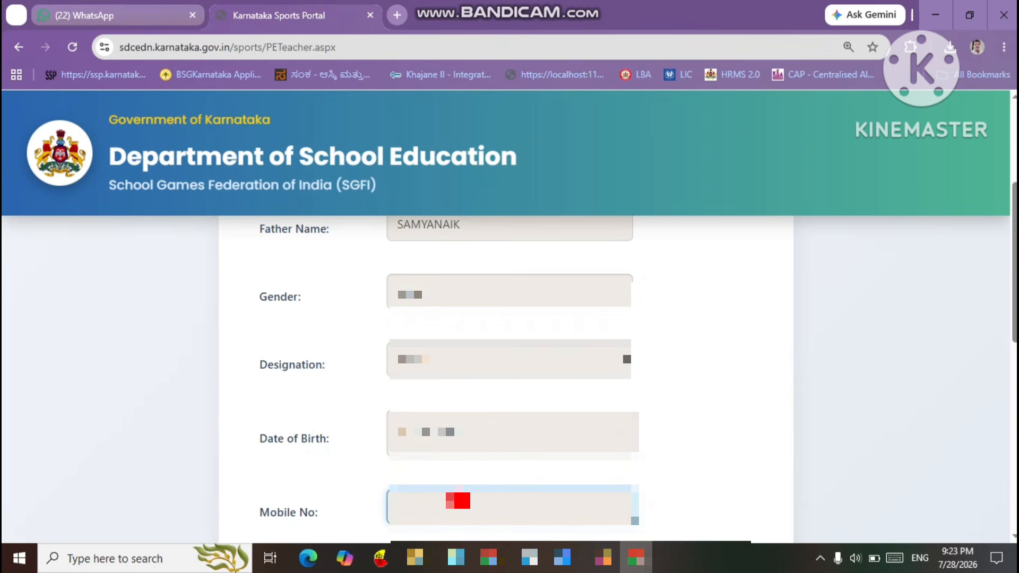
{"action": "type", "text": "9"}
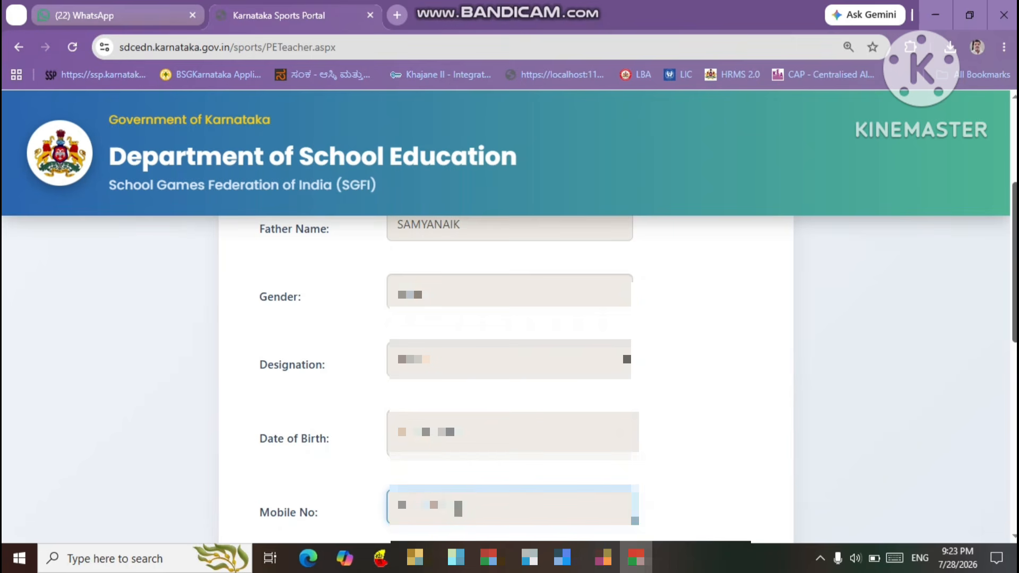
{"action": "left_click_drag", "start_coordinate": [1015, 301], "coordinate": [1012, 367]}
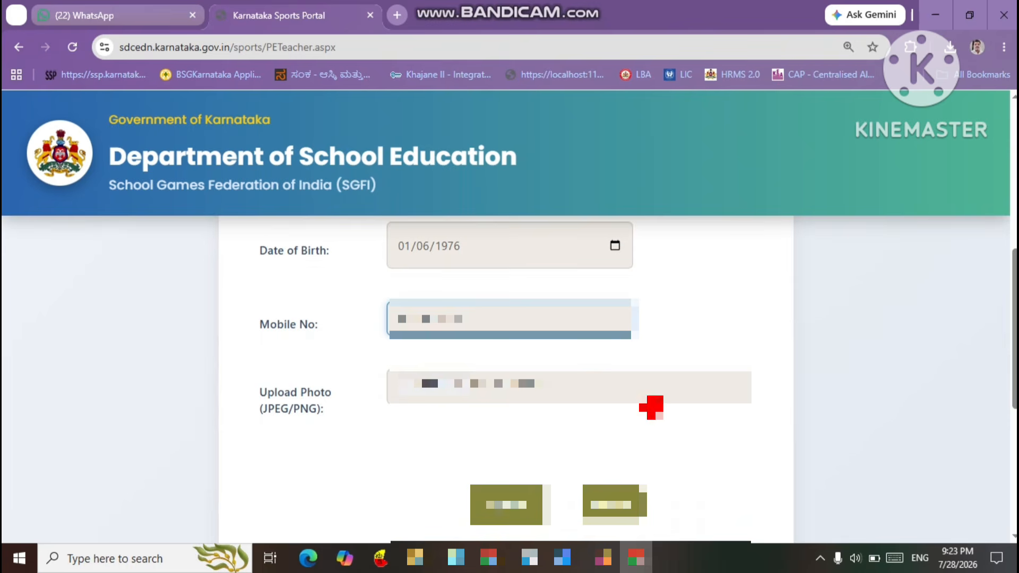
Step: Upload the PE teacher's photo from the Downloads folder, submit the registration form and dismiss the confirmation
{"action": "left_click", "coordinate": [446, 387]}
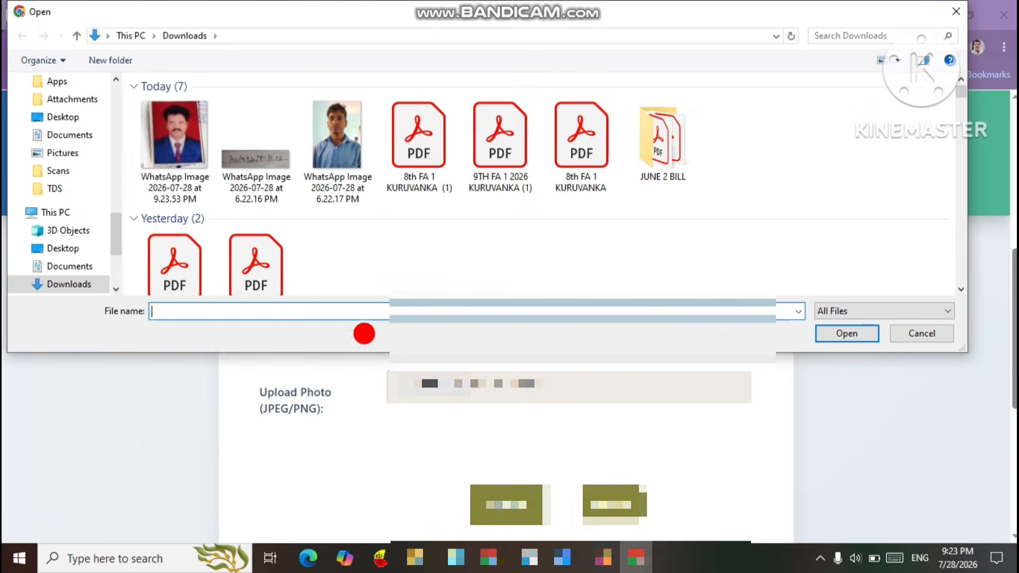
{"action": "double_click", "coordinate": [168, 121]}
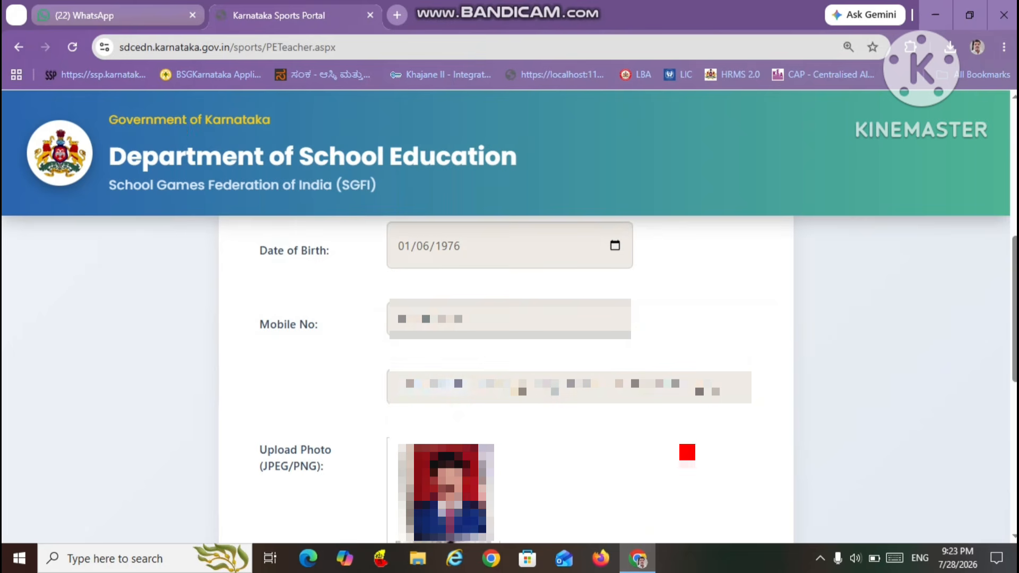
{"action": "left_click_drag", "start_coordinate": [1013, 349], "coordinate": [1012, 432]}
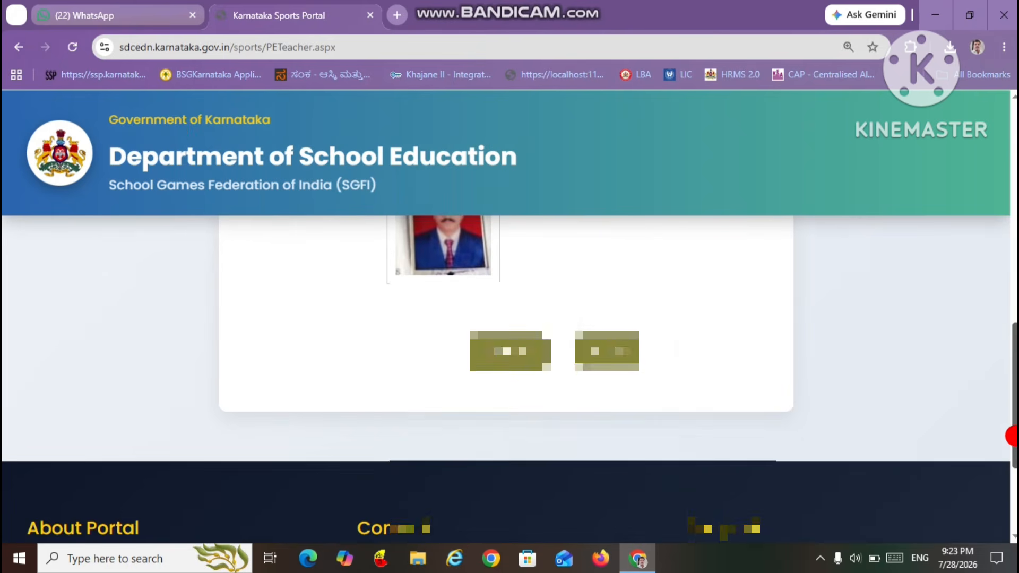
{"action": "left_click", "coordinate": [521, 350]}
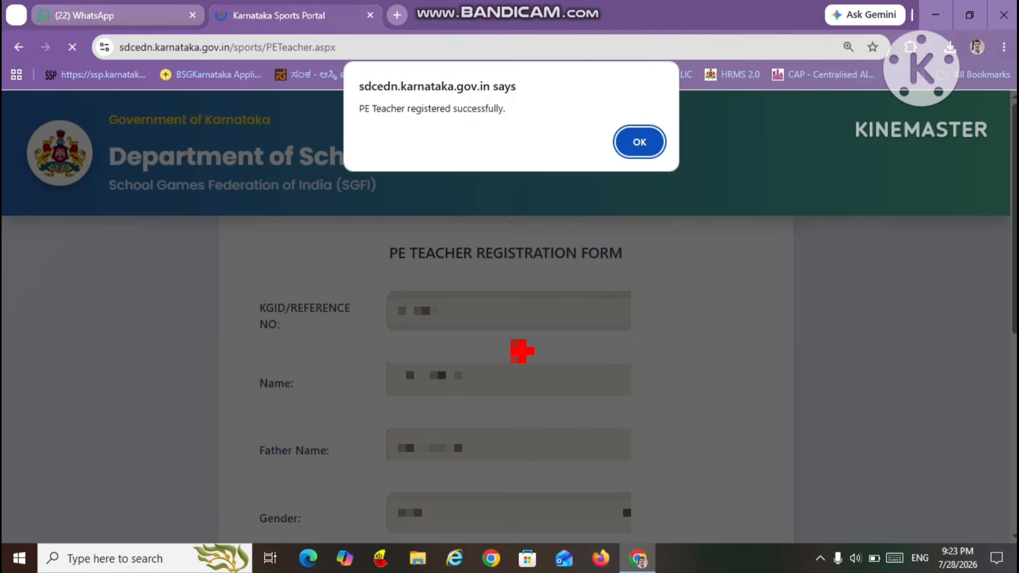
{"action": "left_click", "coordinate": [644, 143]}
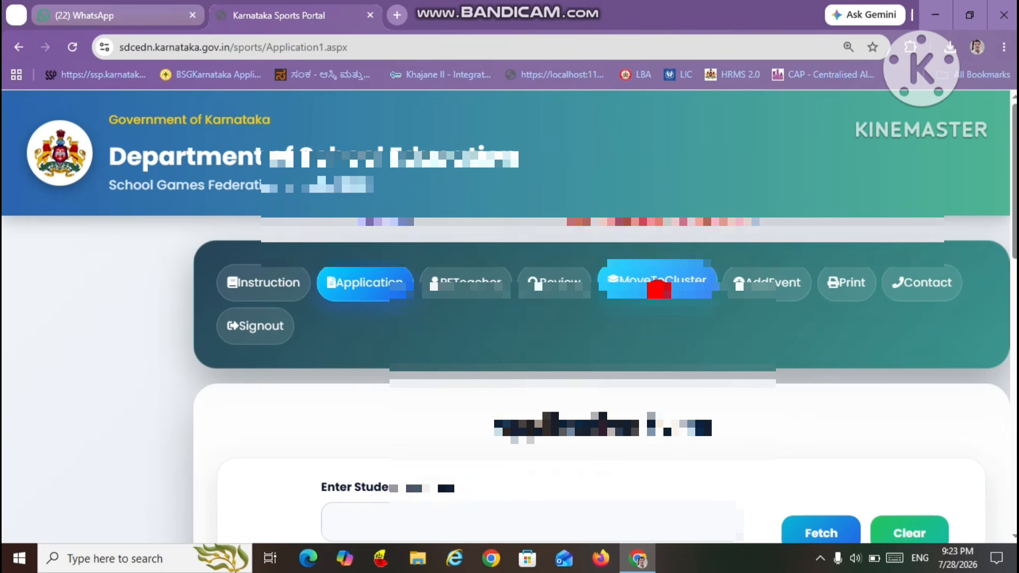
Step: Open the application review page and read its important note on pushing events before printing
{"action": "left_click", "coordinate": [561, 276]}
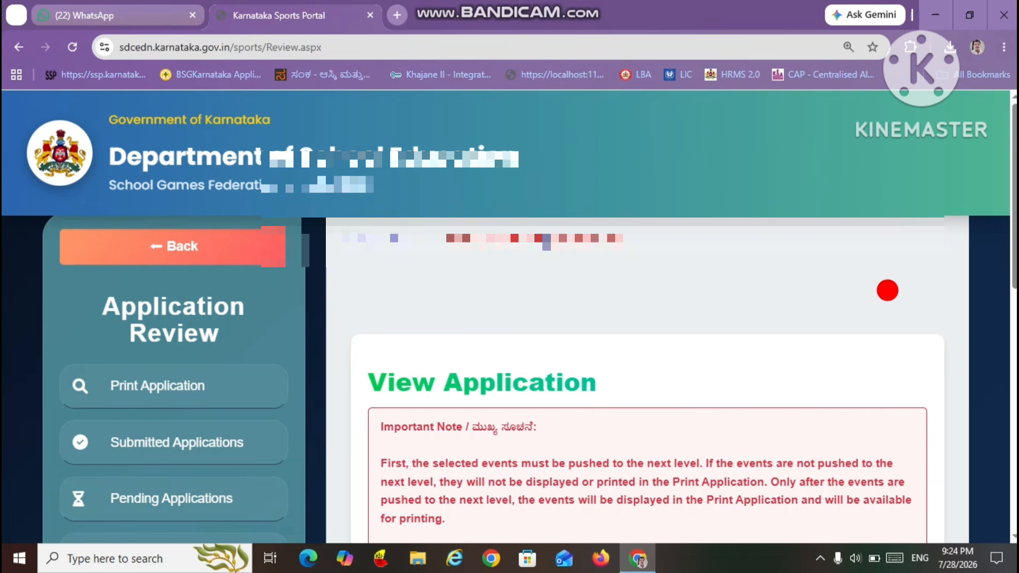
{"action": "left_click_drag", "start_coordinate": [1013, 256], "coordinate": [1014, 348]}
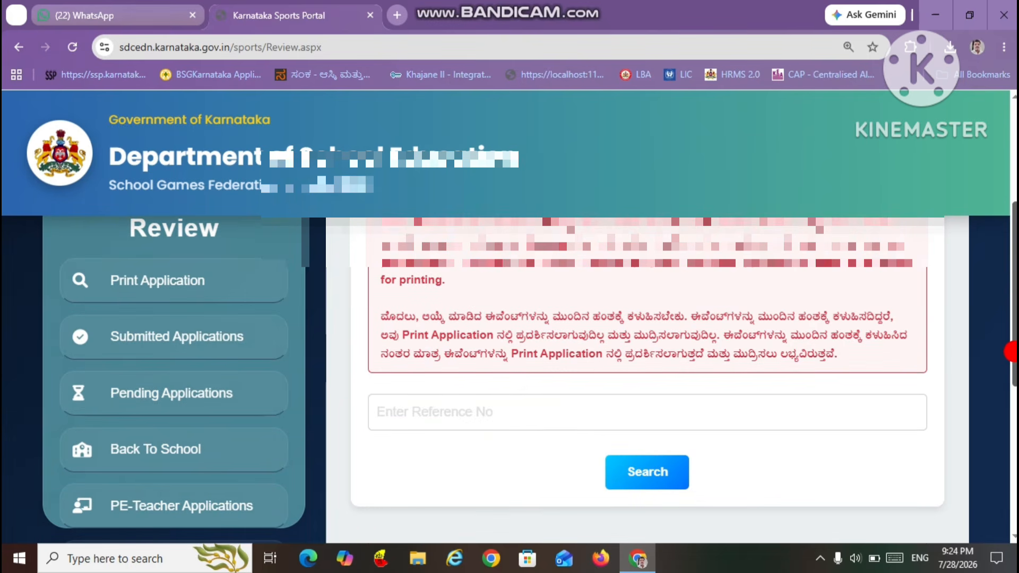
{"action": "left_click_drag", "start_coordinate": [1012, 352], "coordinate": [1010, 331]}
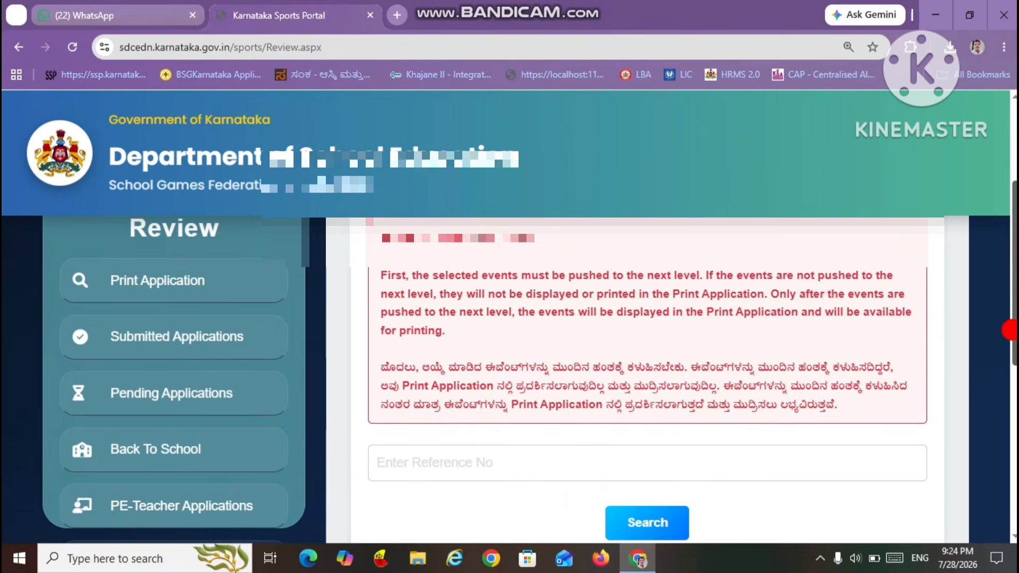
{"action": "left_click_drag", "start_coordinate": [1013, 330], "coordinate": [1011, 308]}
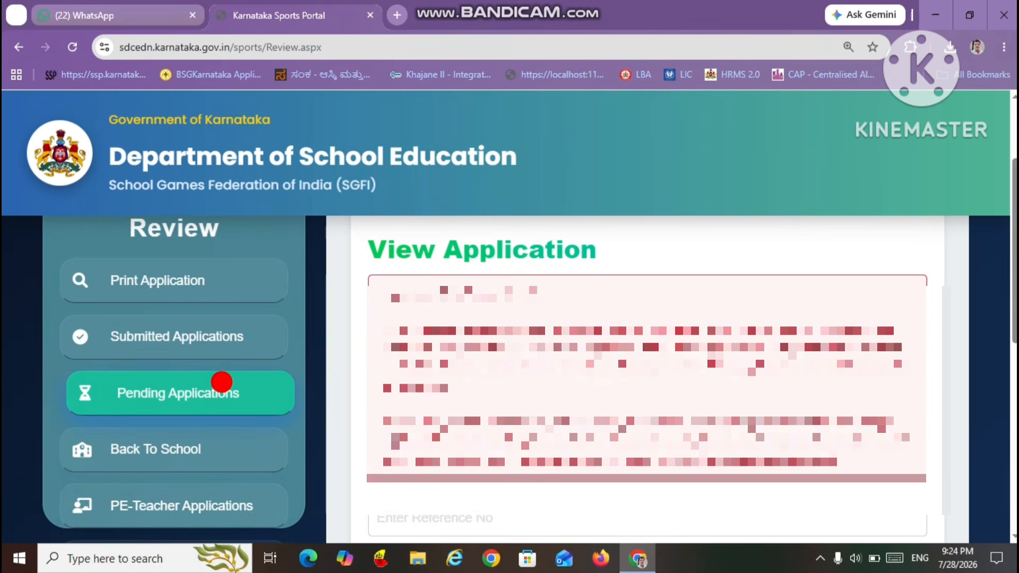
Step: View the list of pending applications and return to the main application page
{"action": "left_click", "coordinate": [221, 382]}
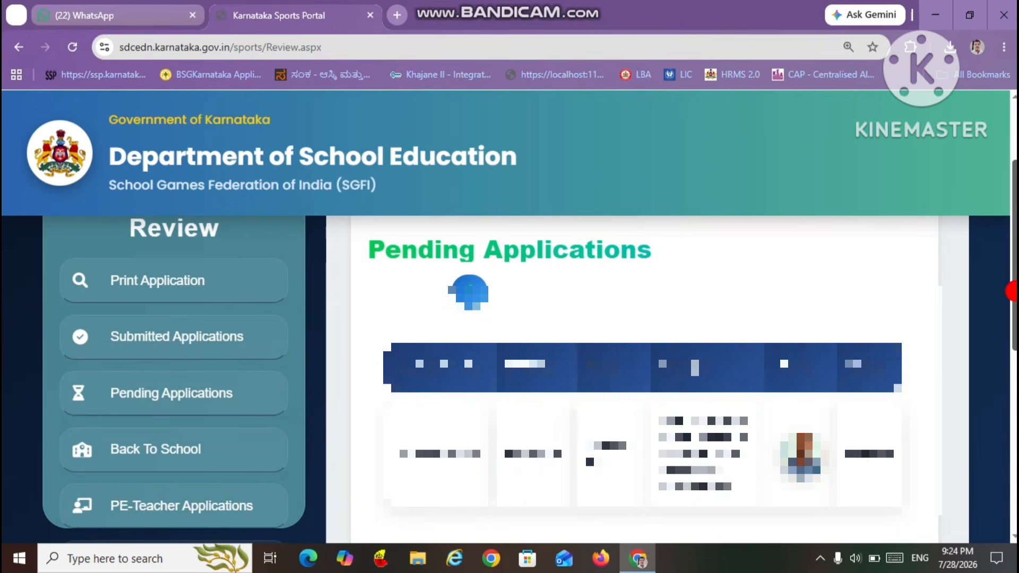
{"action": "scroll", "coordinate": [1013, 291], "scroll_direction": "down", "scroll_amount": 1}
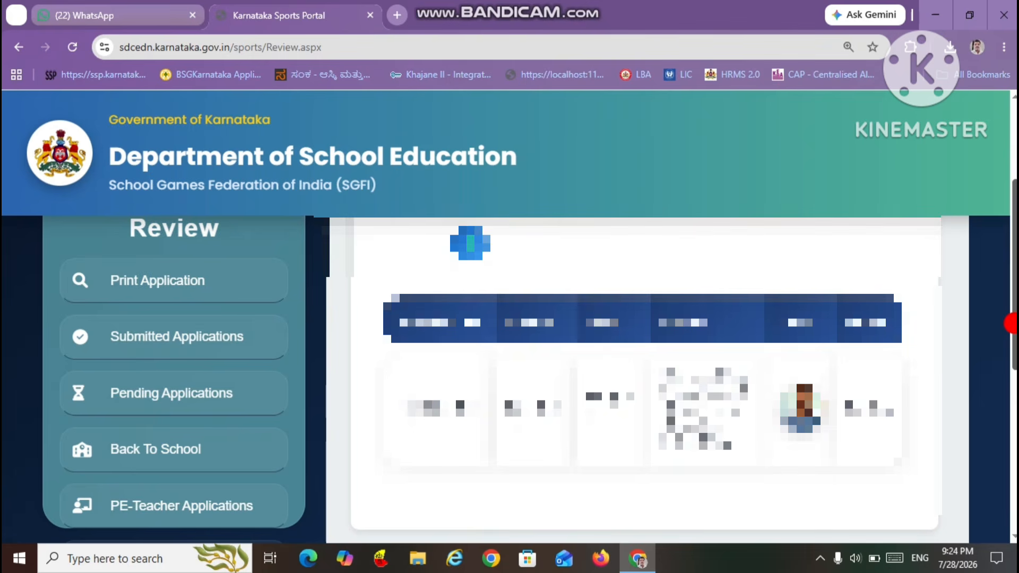
{"action": "left_click_drag", "start_coordinate": [1011, 323], "coordinate": [1009, 210]}
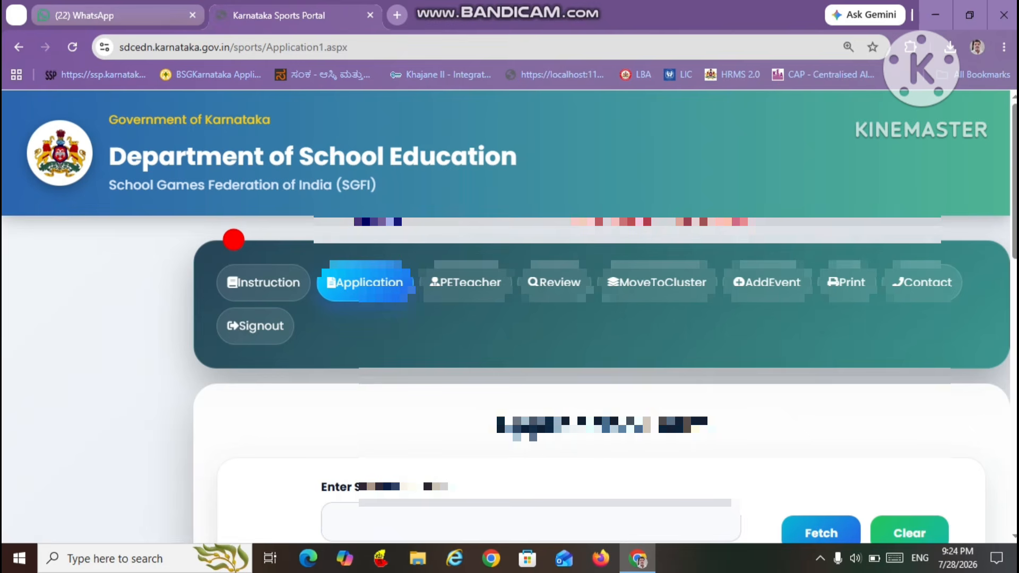
Step: Open the MoveToCluster page and list applications for Boy, < 14 (Age 15-17) and 5km walk (Only Boys)
{"action": "left_click", "coordinate": [671, 286]}
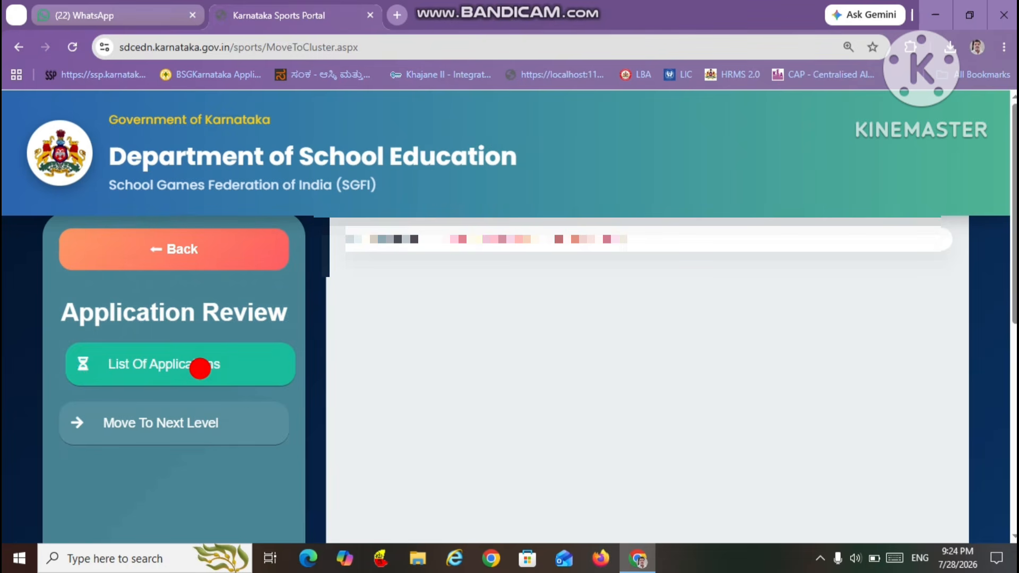
{"action": "left_click", "coordinate": [200, 368]}
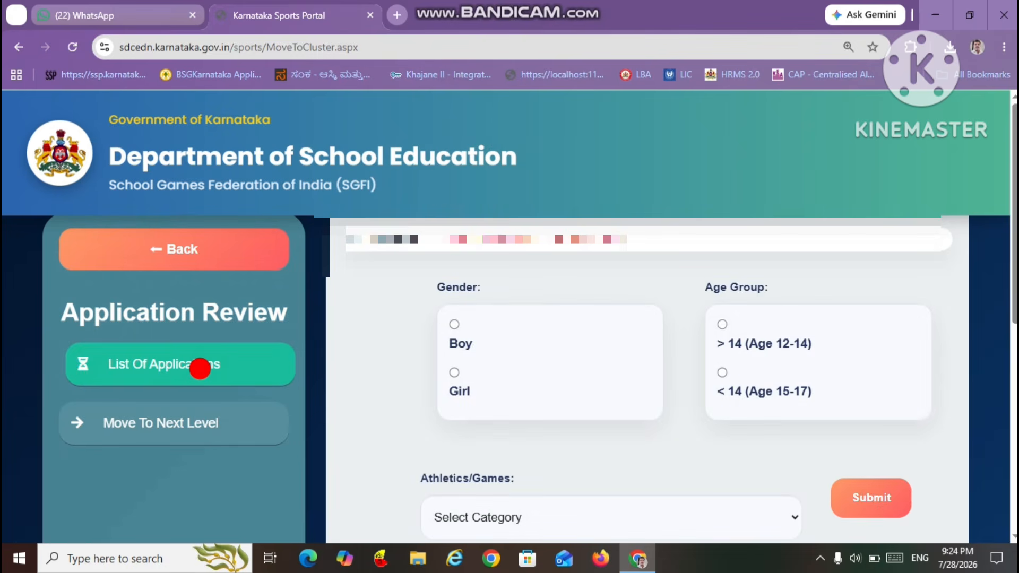
{"action": "left_click", "coordinate": [456, 322]}
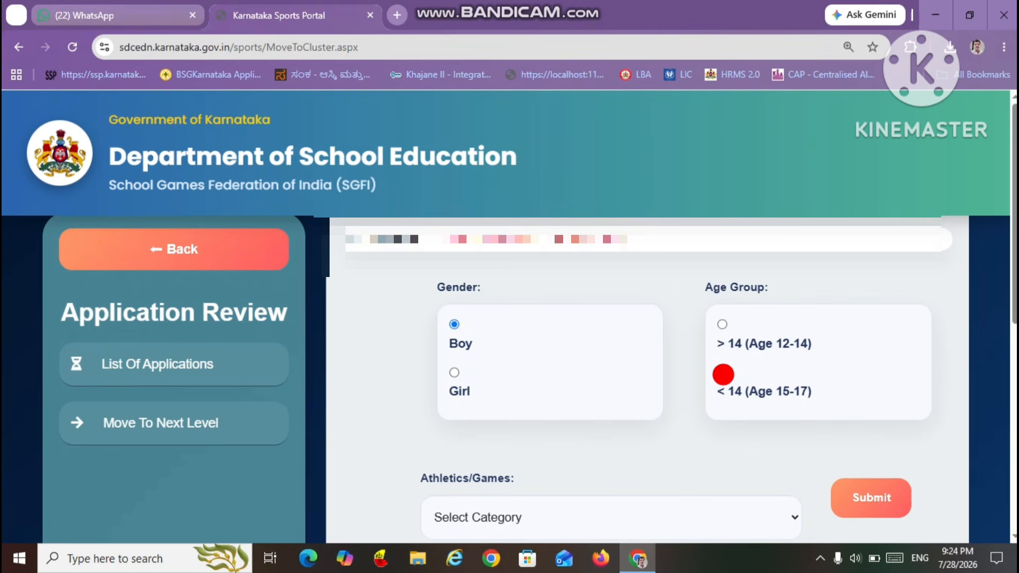
{"action": "left_click", "coordinate": [722, 373]}
{"action": "scroll", "coordinate": [1011, 303], "scroll_direction": "down", "scroll_amount": 3}
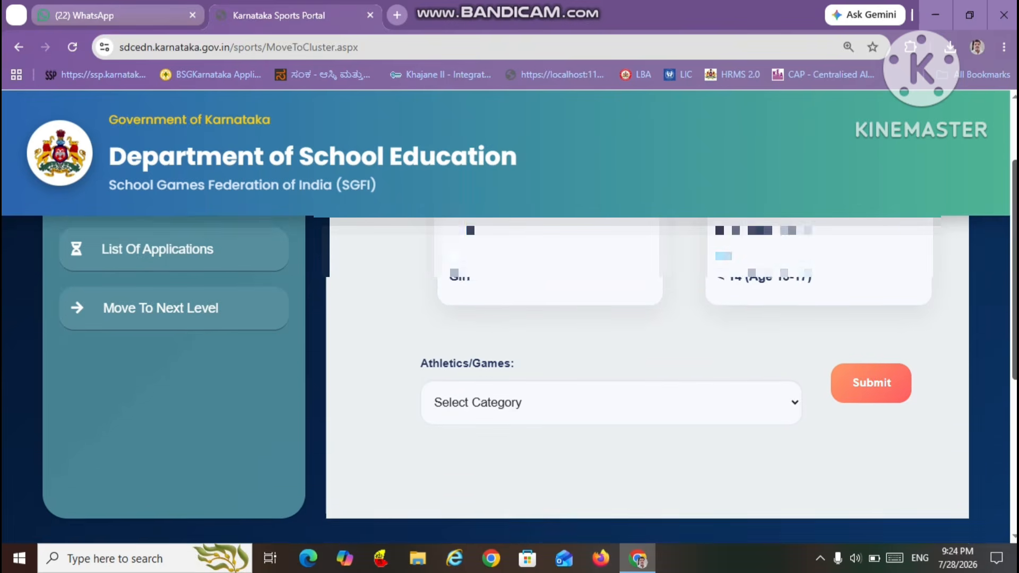
{"action": "left_click", "coordinate": [793, 390]}
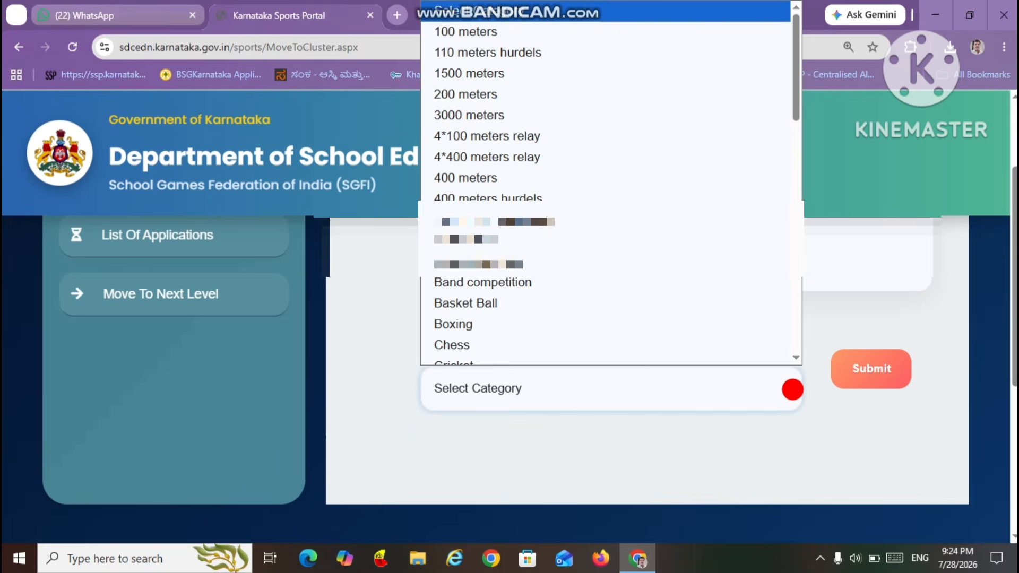
{"action": "left_click", "coordinate": [696, 210]}
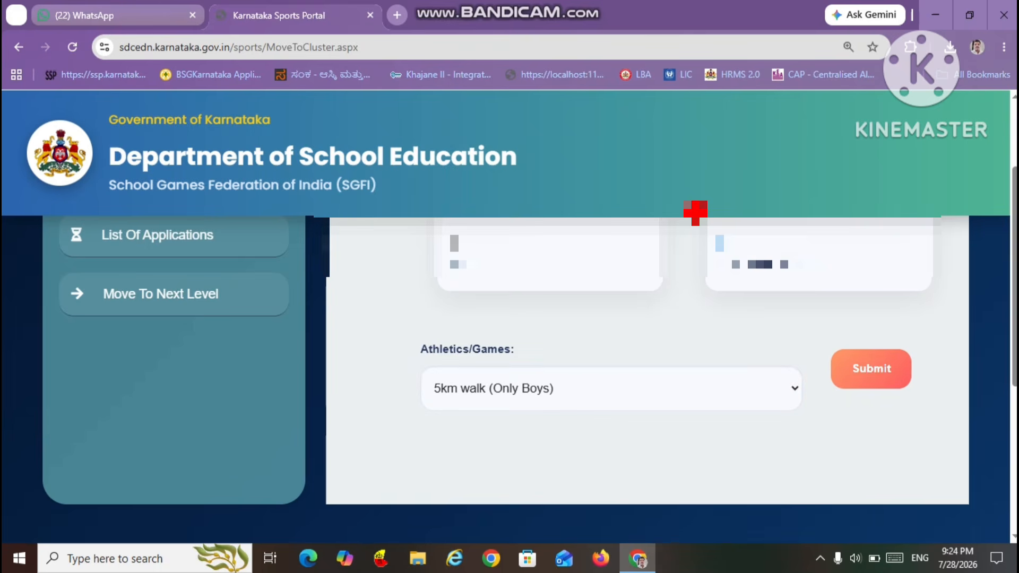
{"action": "left_click", "coordinate": [864, 368]}
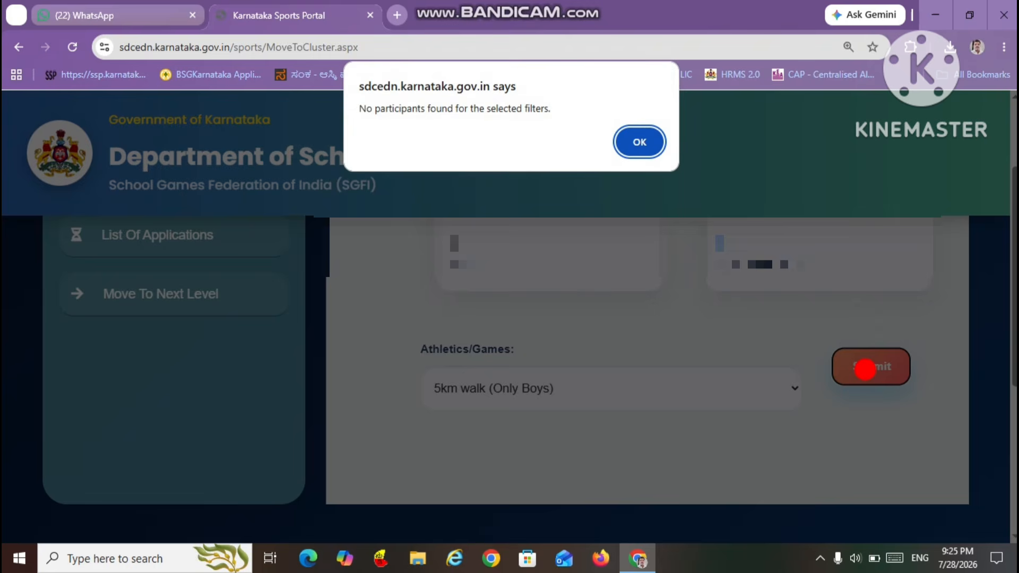
{"action": "key", "text": "Return"}
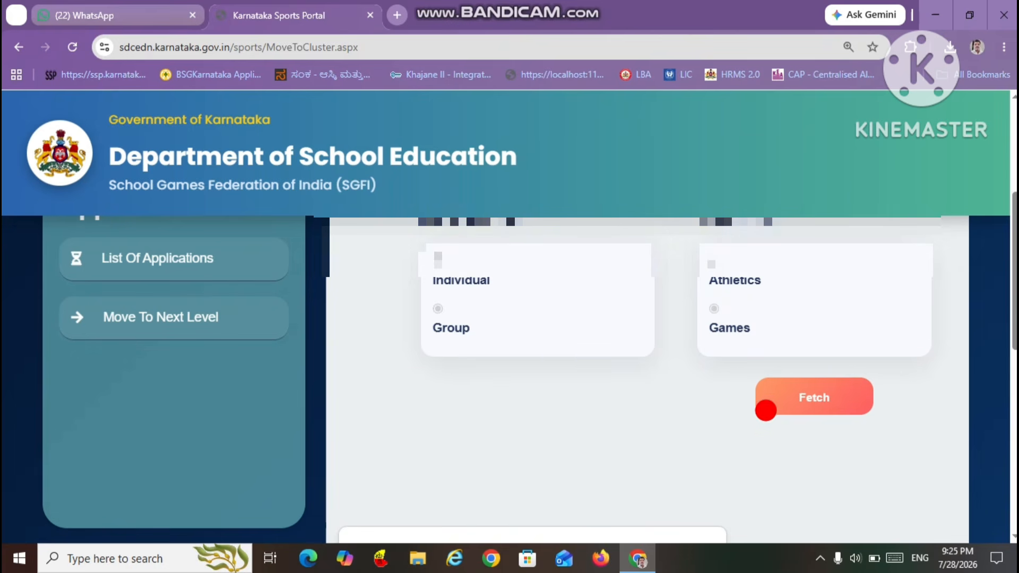
Step: Fetch the event categories for moving applications to the next level and select Kabbadi
{"action": "left_click", "coordinate": [801, 392]}
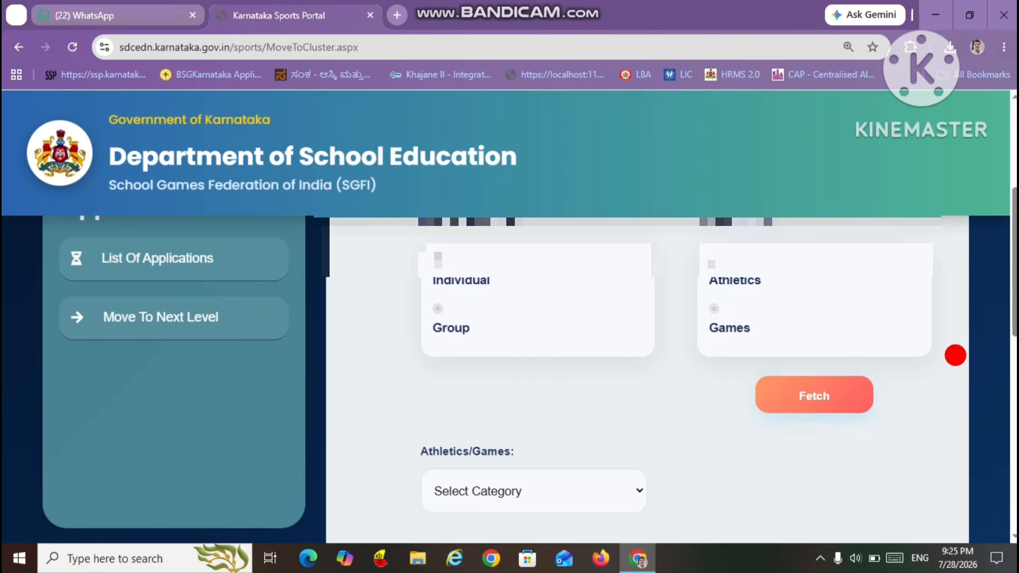
{"action": "left_click_drag", "start_coordinate": [1014, 312], "coordinate": [1013, 384]}
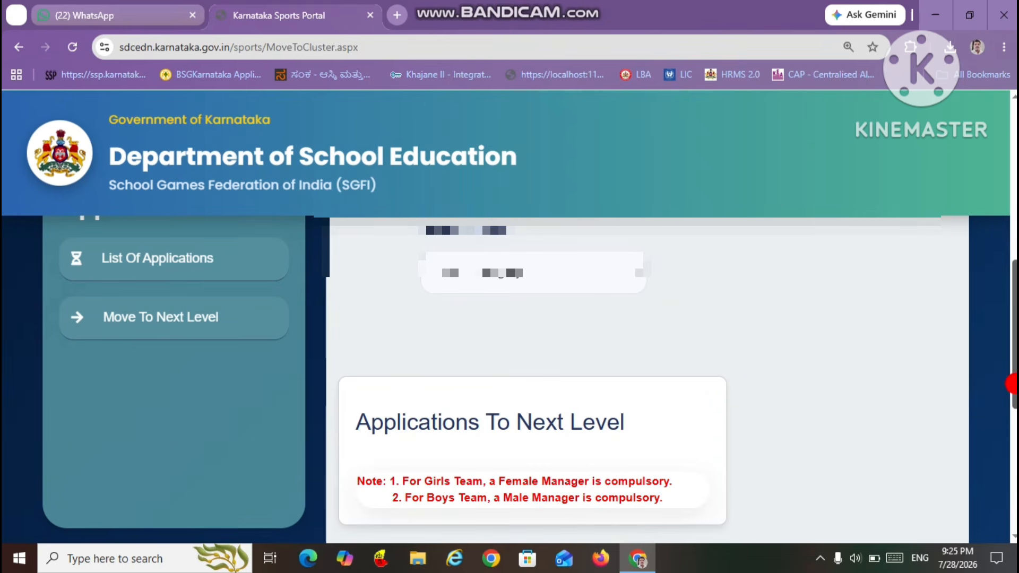
{"action": "left_click", "coordinate": [630, 277]}
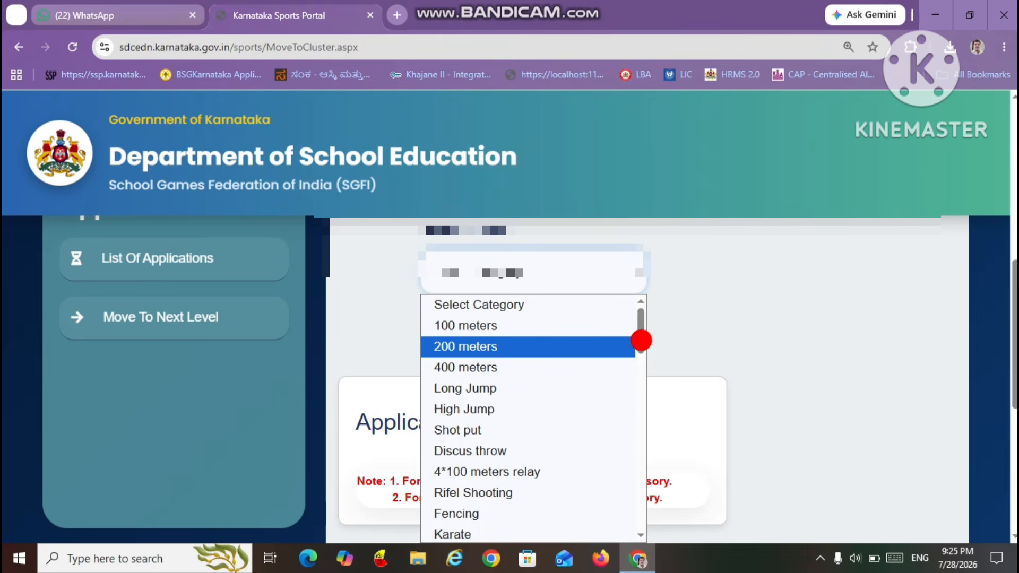
{"action": "left_click_drag", "start_coordinate": [641, 341], "coordinate": [620, 477]}
{"action": "left_click", "coordinate": [550, 416]}
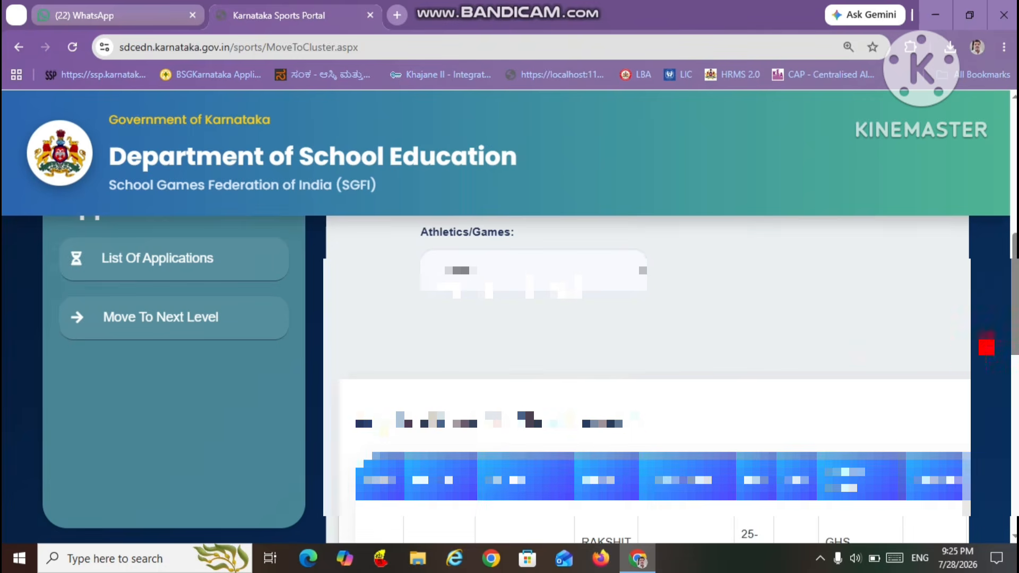
Step: Choose the PE teacher as coach and select the student's Kabbadi application for pushing to the next level
{"action": "left_click_drag", "start_coordinate": [1013, 325], "coordinate": [1014, 384]}
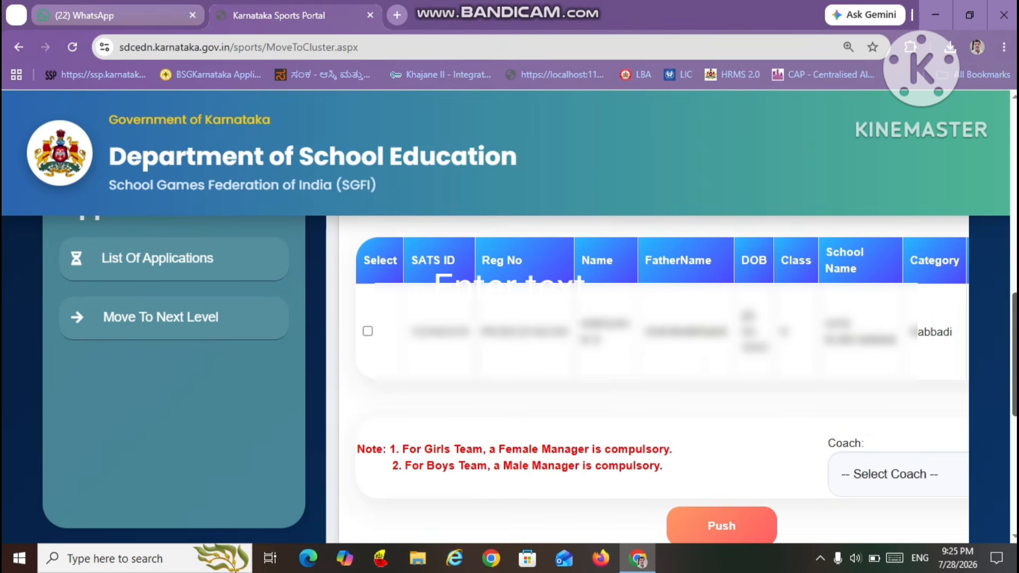
{"action": "left_click", "coordinate": [902, 473]}
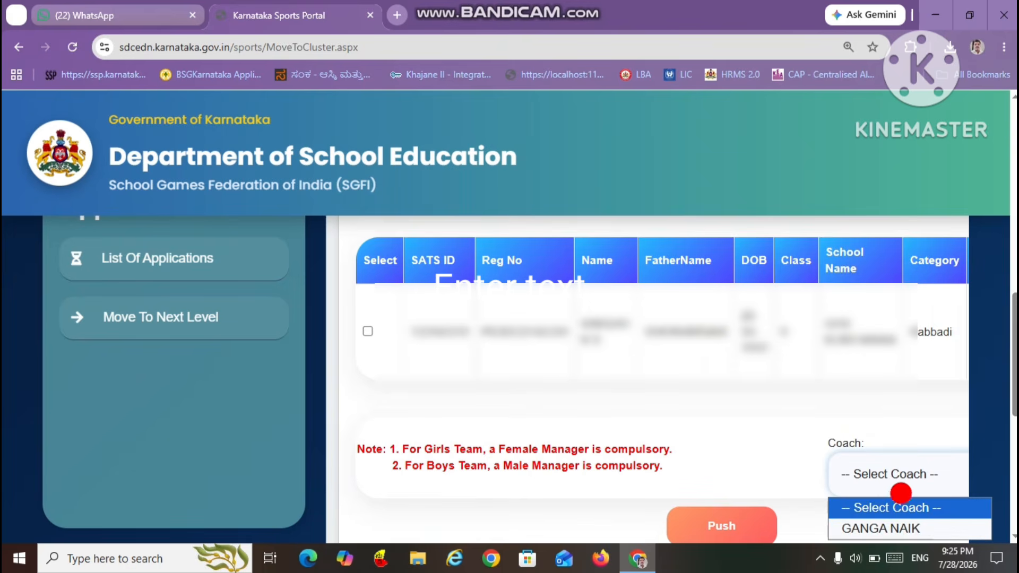
{"action": "left_click", "coordinate": [901, 522]}
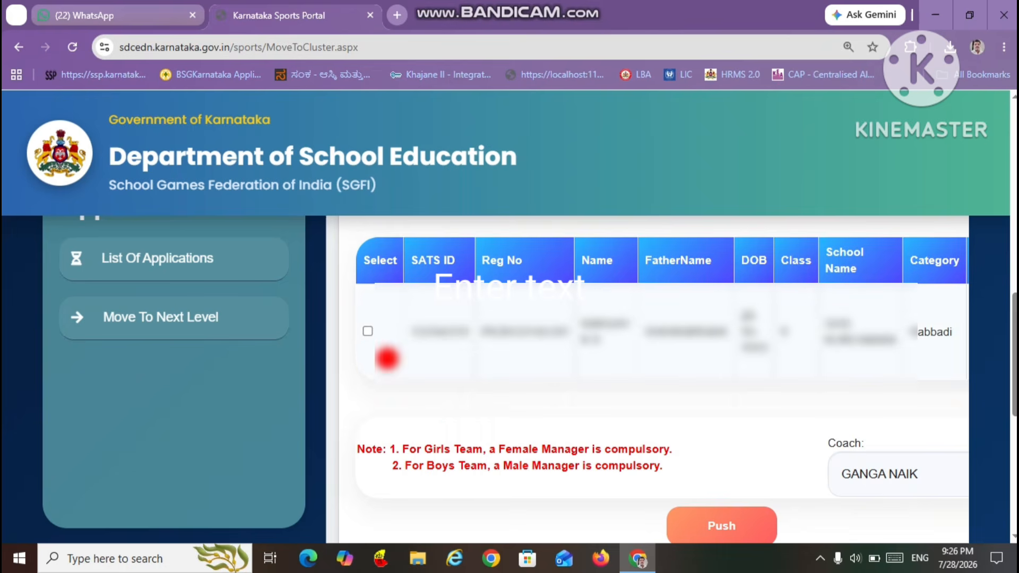
{"action": "left_click", "coordinate": [366, 332]}
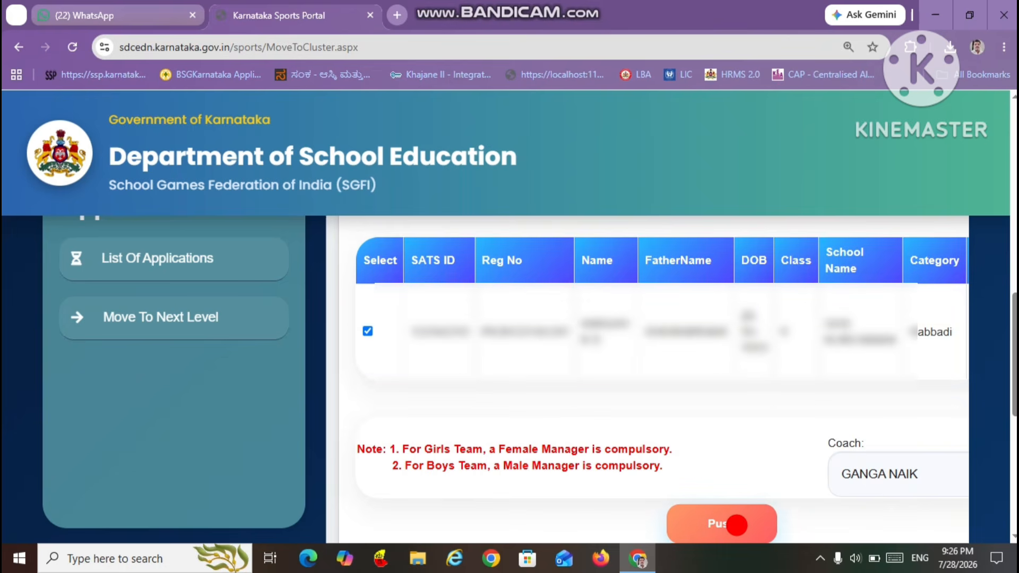
{"action": "left_click", "coordinate": [737, 525]}
{"action": "scroll", "coordinate": [1011, 368], "scroll_direction": "down", "scroll_amount": 1}
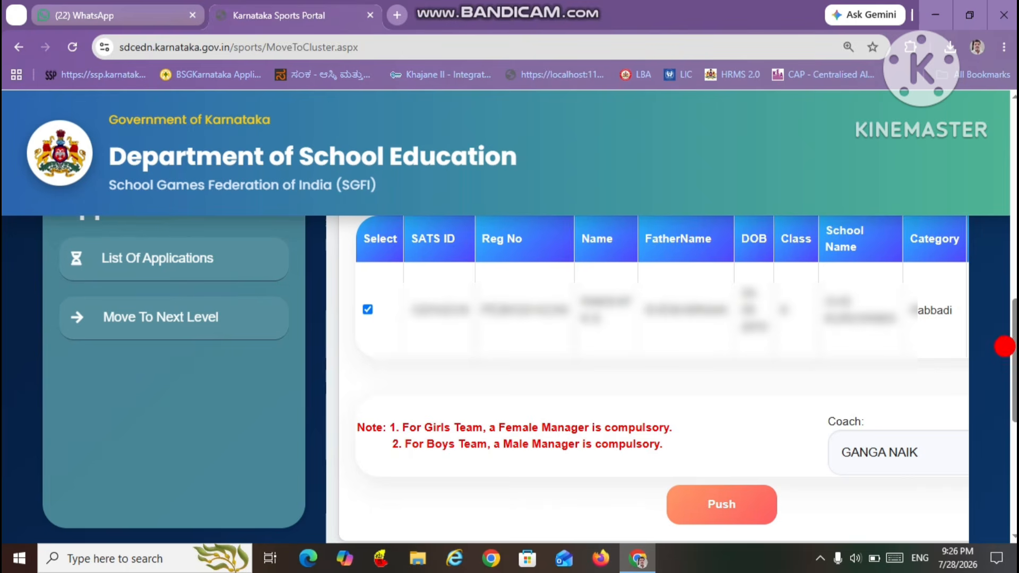
{"action": "mouse_move", "coordinate": [1014, 337]}
{"action": "left_mouse_down"}
{"action": "mouse_move", "coordinate": [1015, 285]}
{"action": "mouse_move", "coordinate": [1013, 344]}
{"action": "left_mouse_up"}
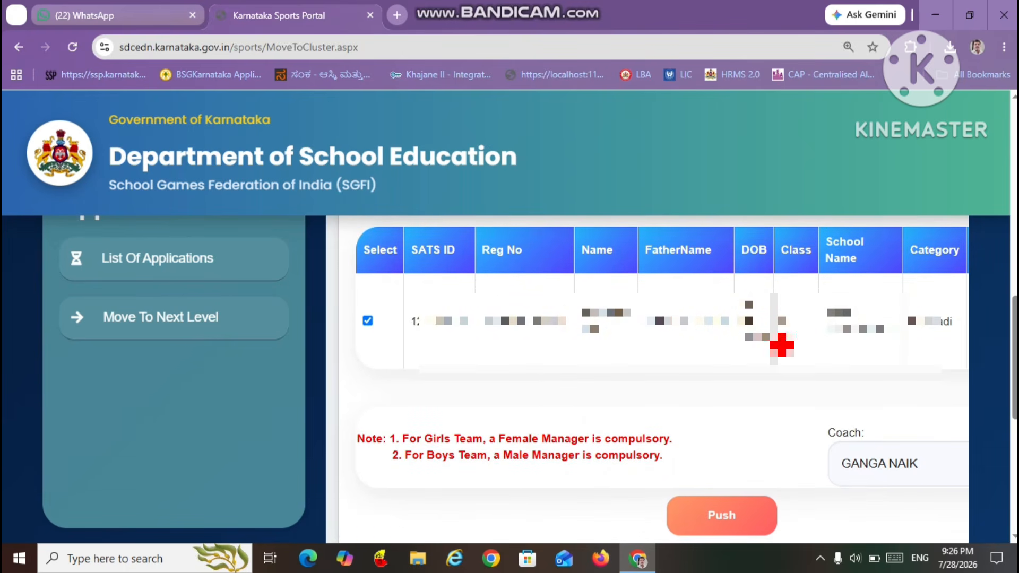